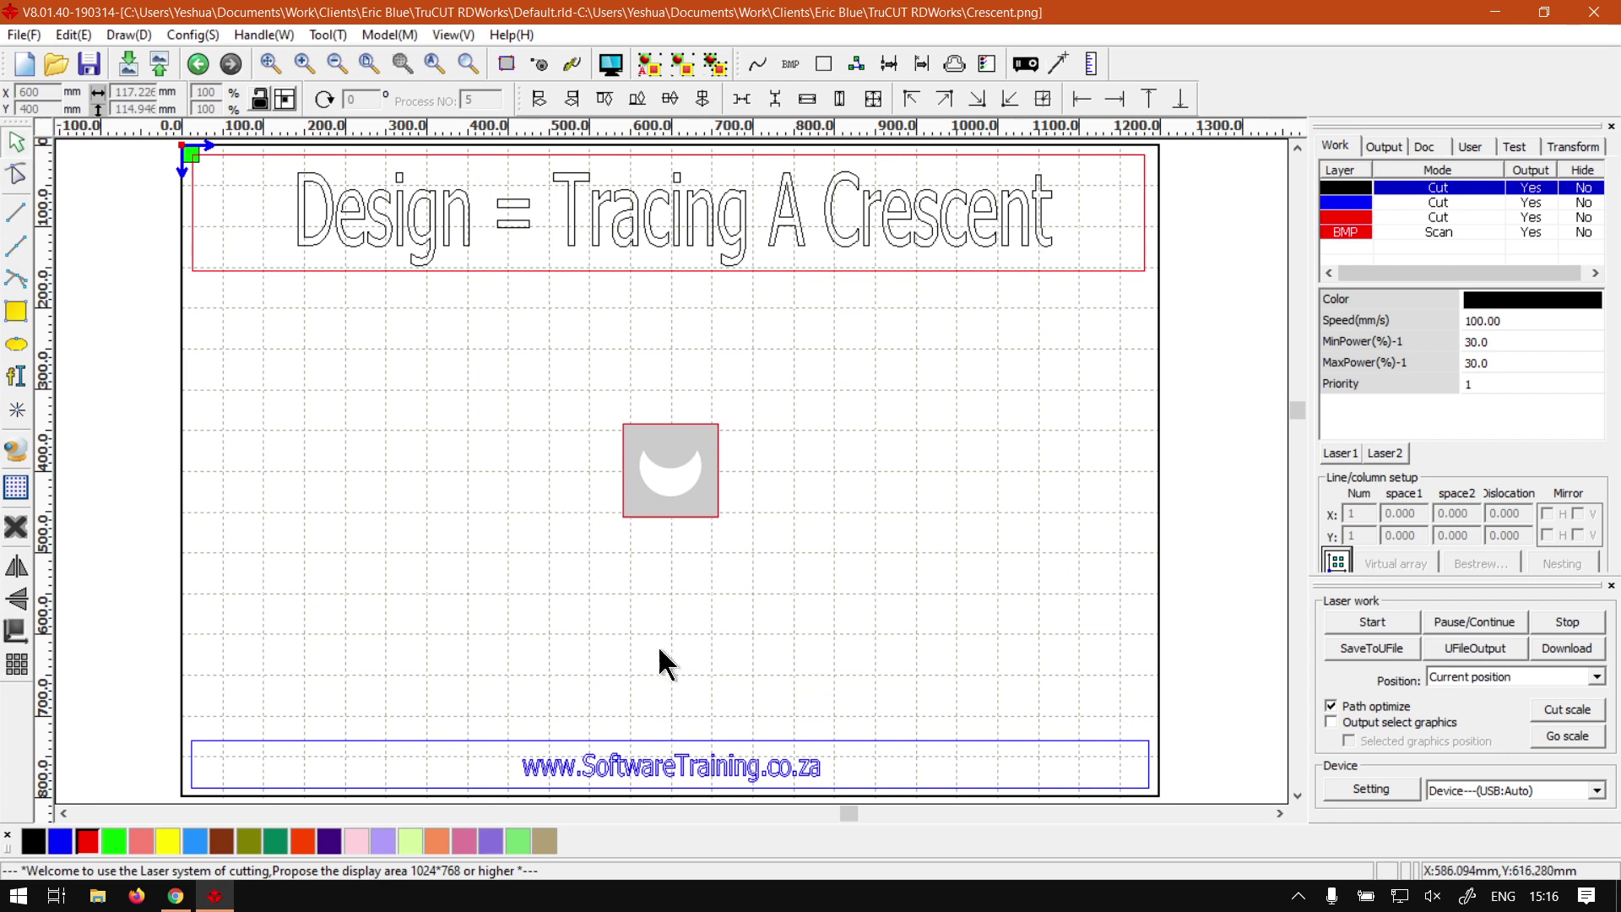
- Select the crescent bitmap, zoom to it so it fills the view, and pick the Curve tool
{"action": "left_click", "coordinate": [652, 469]}
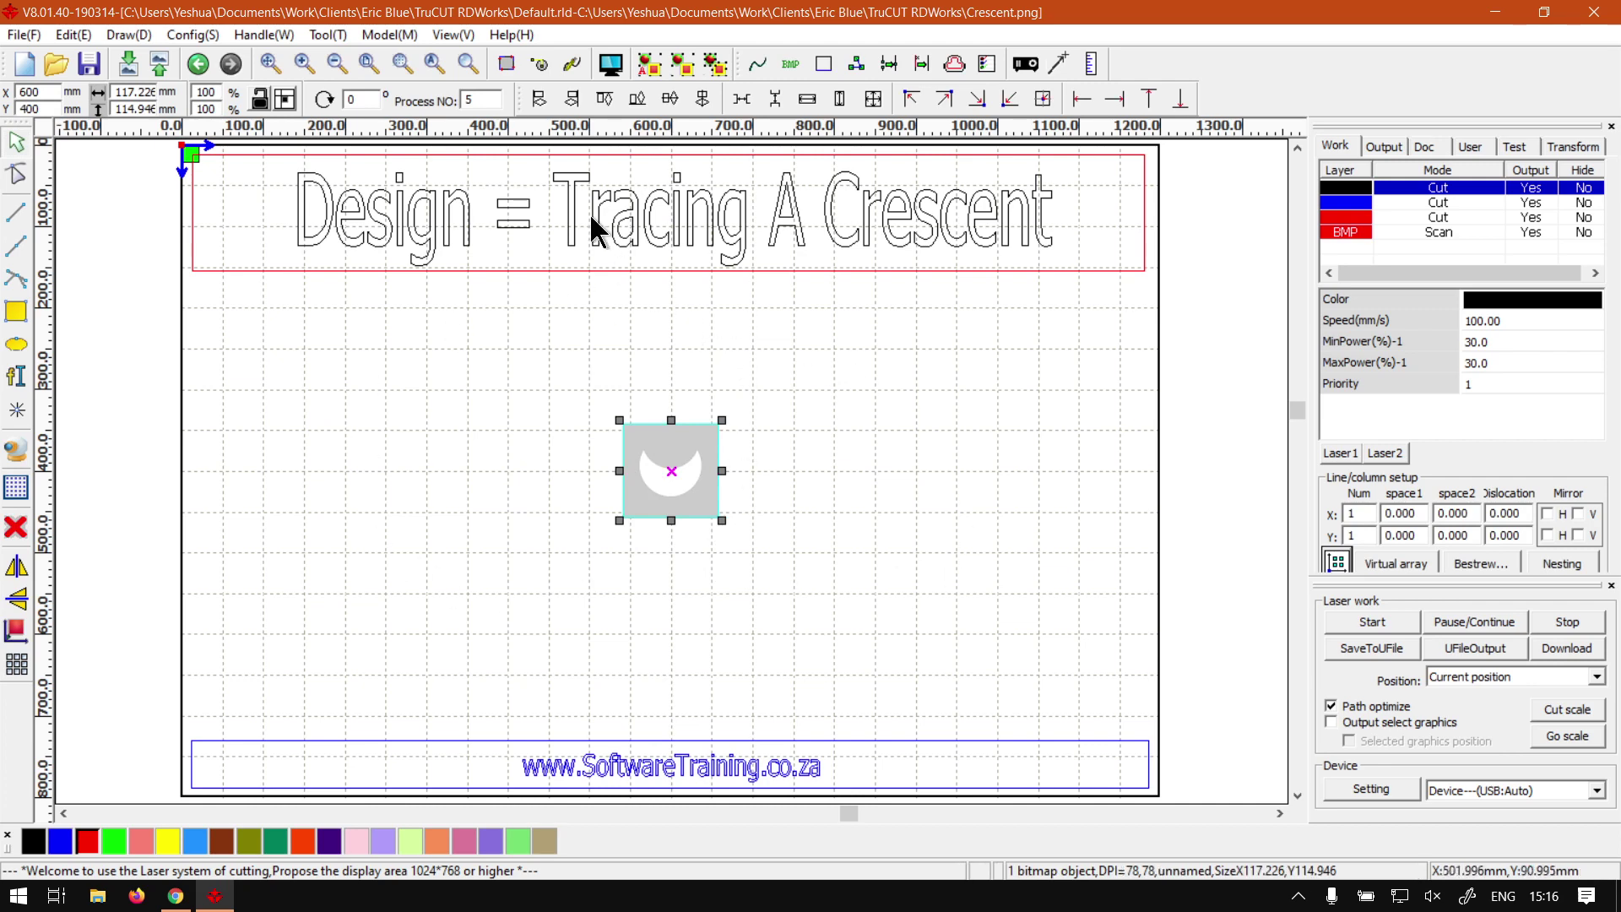
{"action": "left_click", "coordinate": [402, 62]}
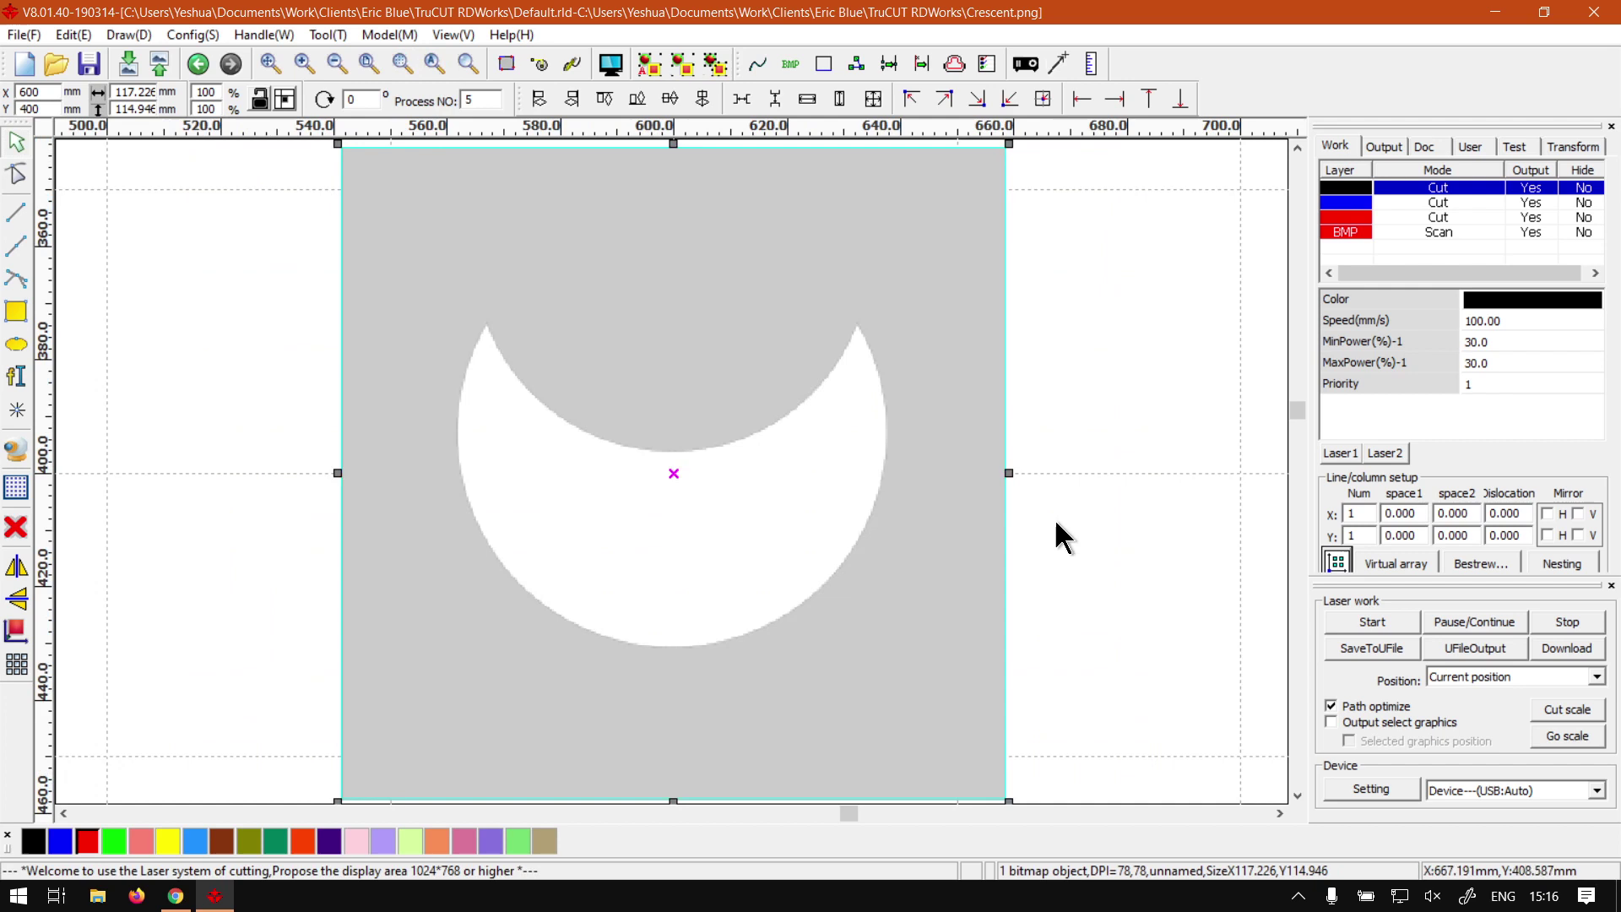
{"action": "left_click", "coordinate": [17, 281]}
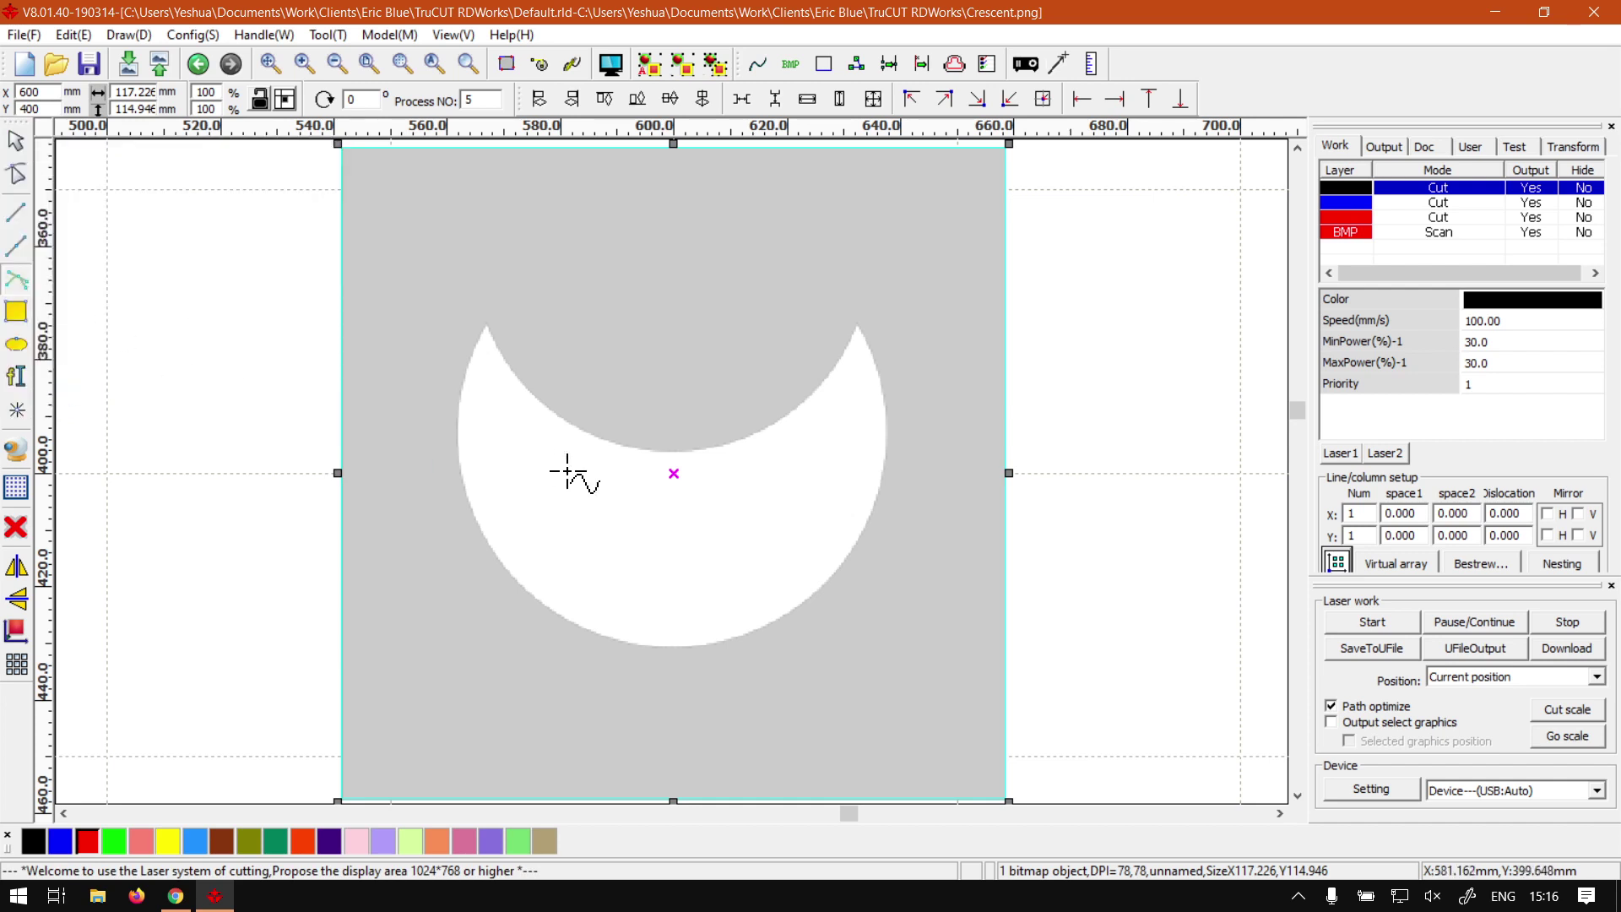
- Draw a closed outline from the crescent's left tip, curving to the right tip, down to the bottom and back
{"action": "left_click", "coordinate": [485, 327]}
{"action": "left_click_drag", "start_coordinate": [857, 325], "coordinate": [937, 229]}
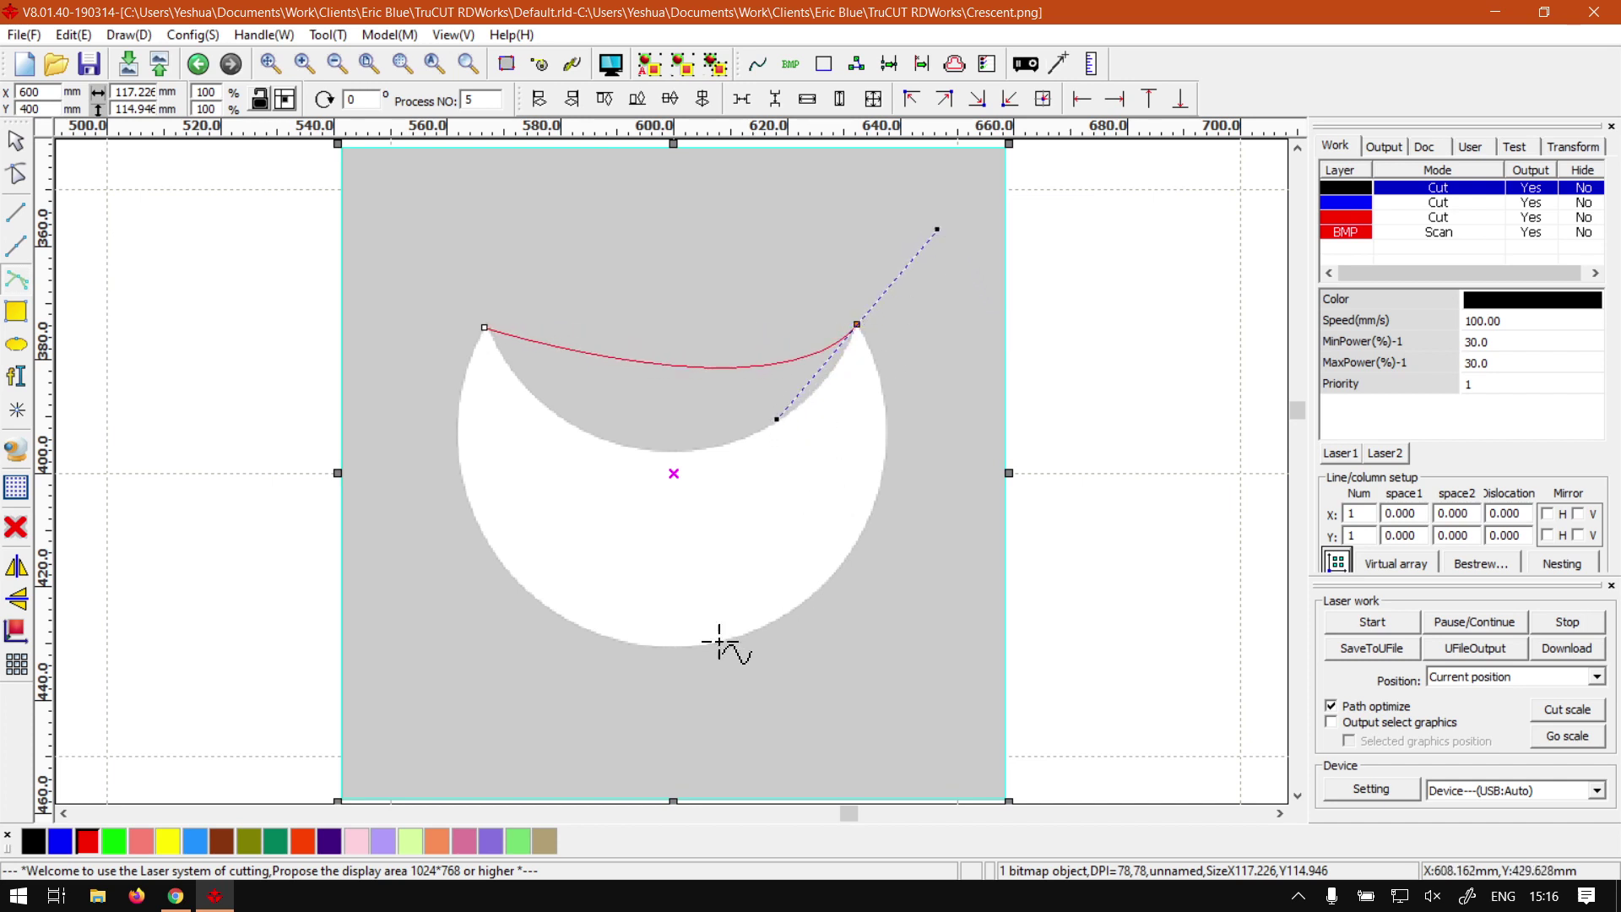
{"action": "left_click", "coordinate": [670, 646]}
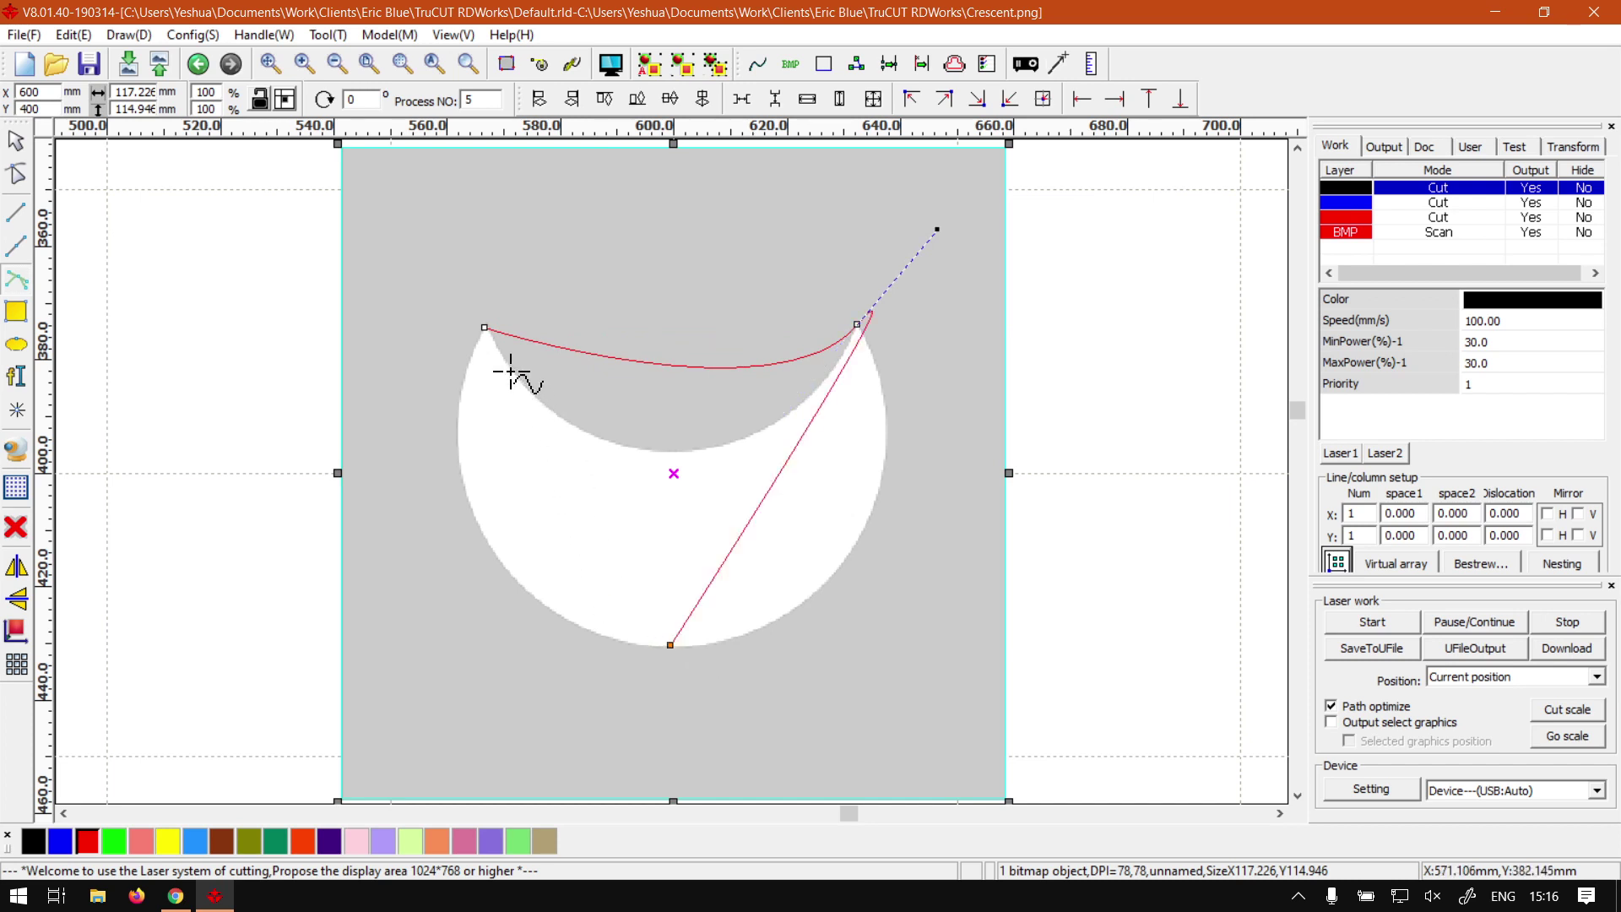
{"action": "left_click", "coordinate": [485, 329]}
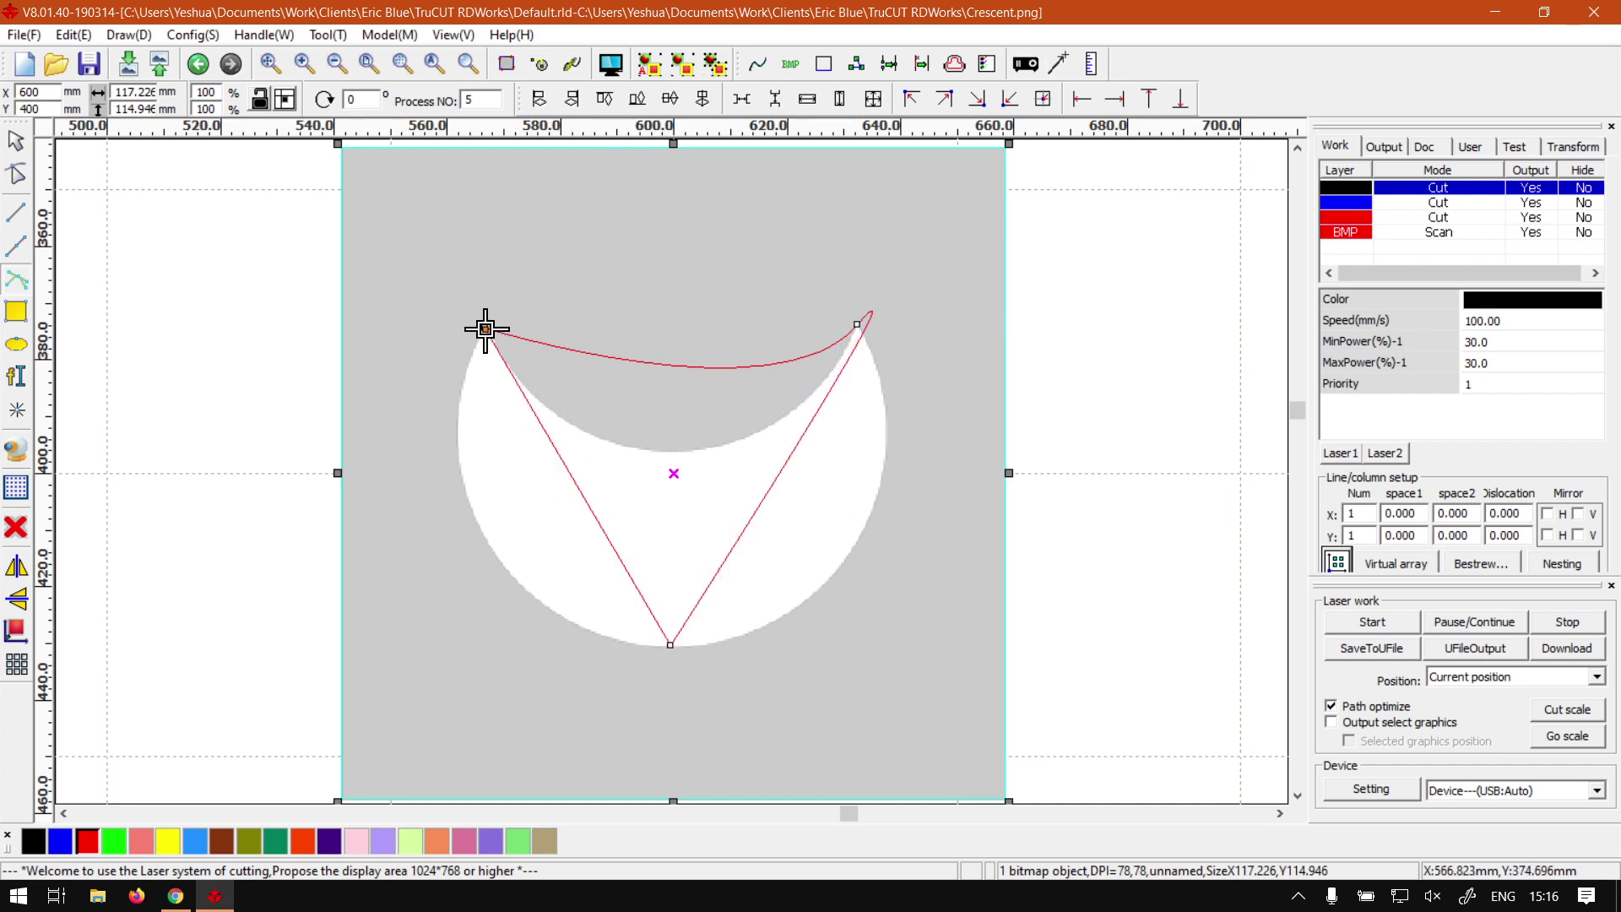
- In Node Edit, pull apart the overlapping nodes at the outline's left tip
{"action": "left_click", "coordinate": [22, 175]}
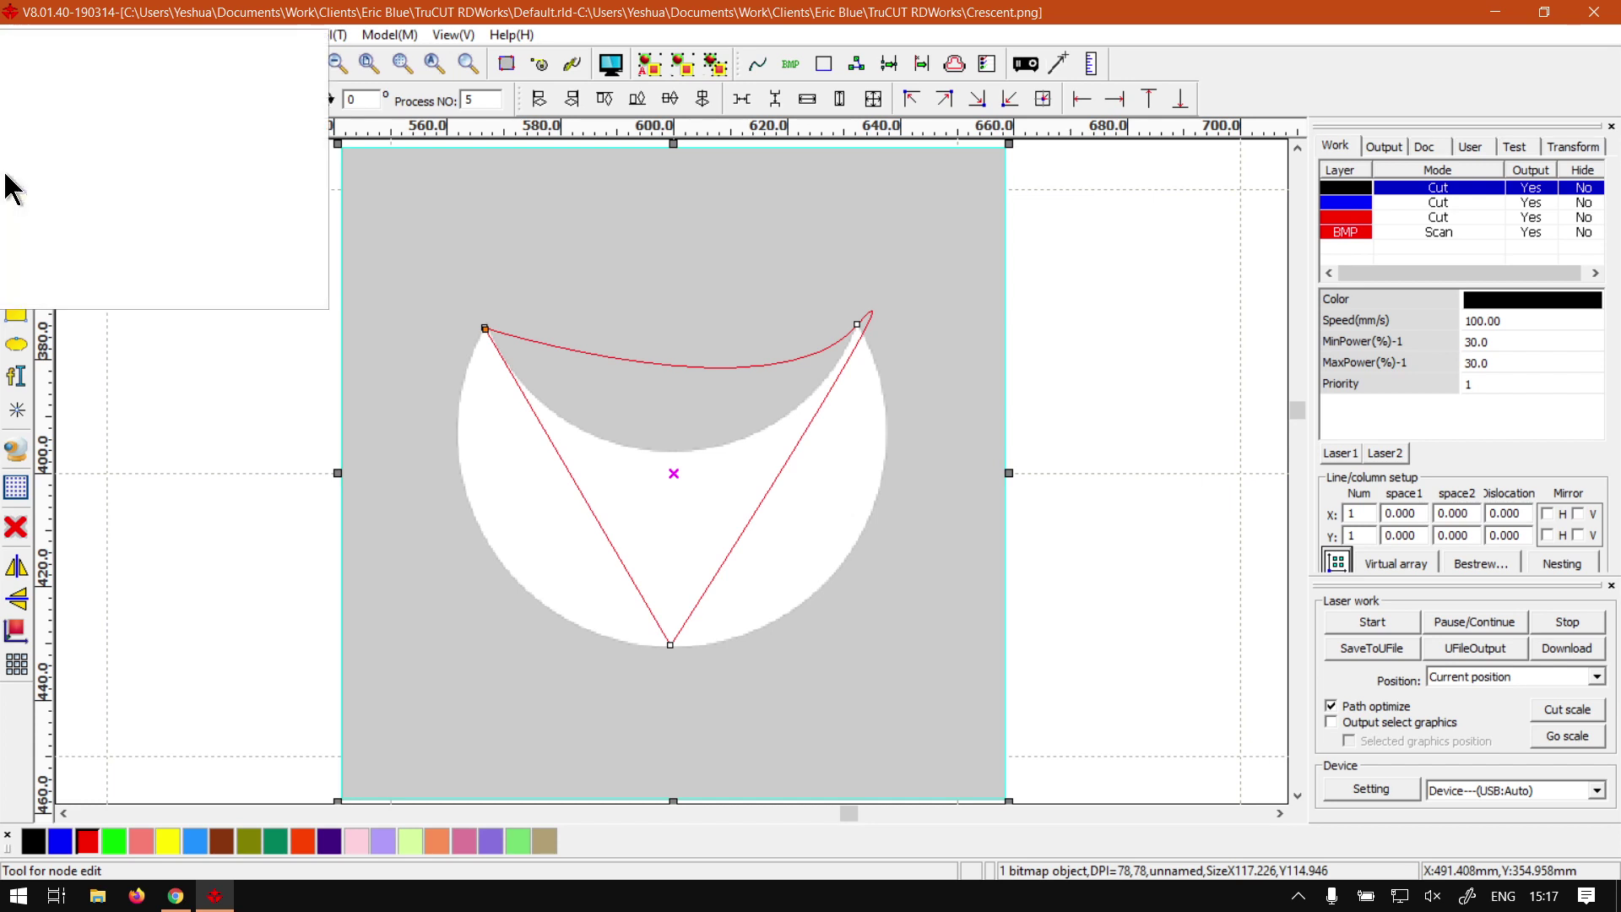
{"action": "left_click", "coordinate": [15, 181]}
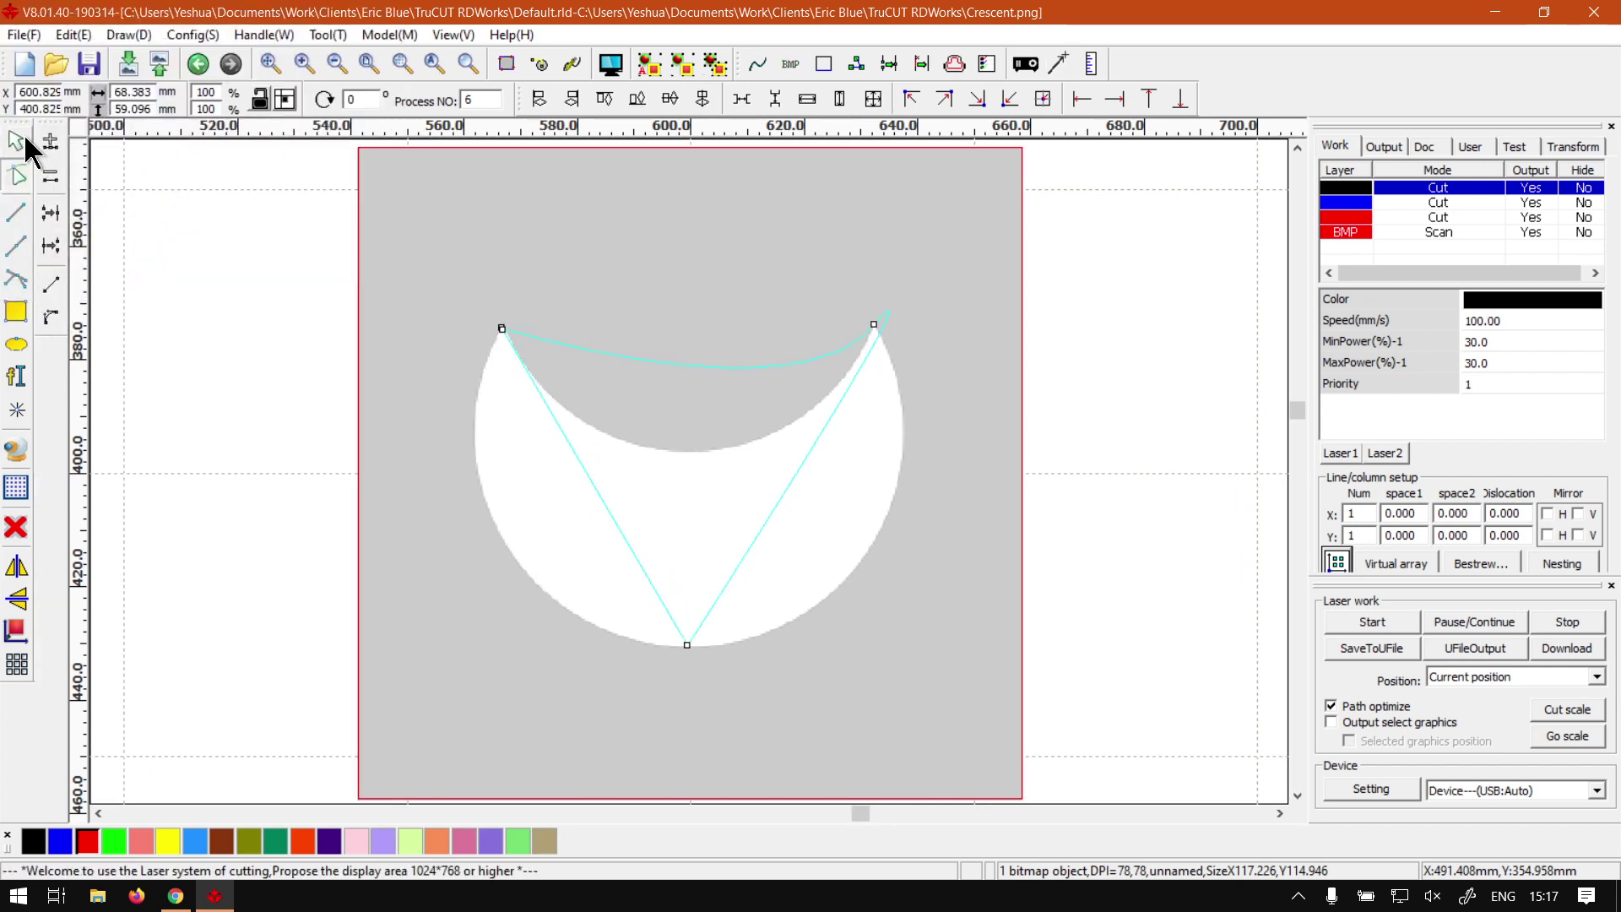
{"action": "left_click", "coordinate": [502, 329]}
{"action": "left_click_drag", "start_coordinate": [502, 330], "coordinate": [550, 280]}
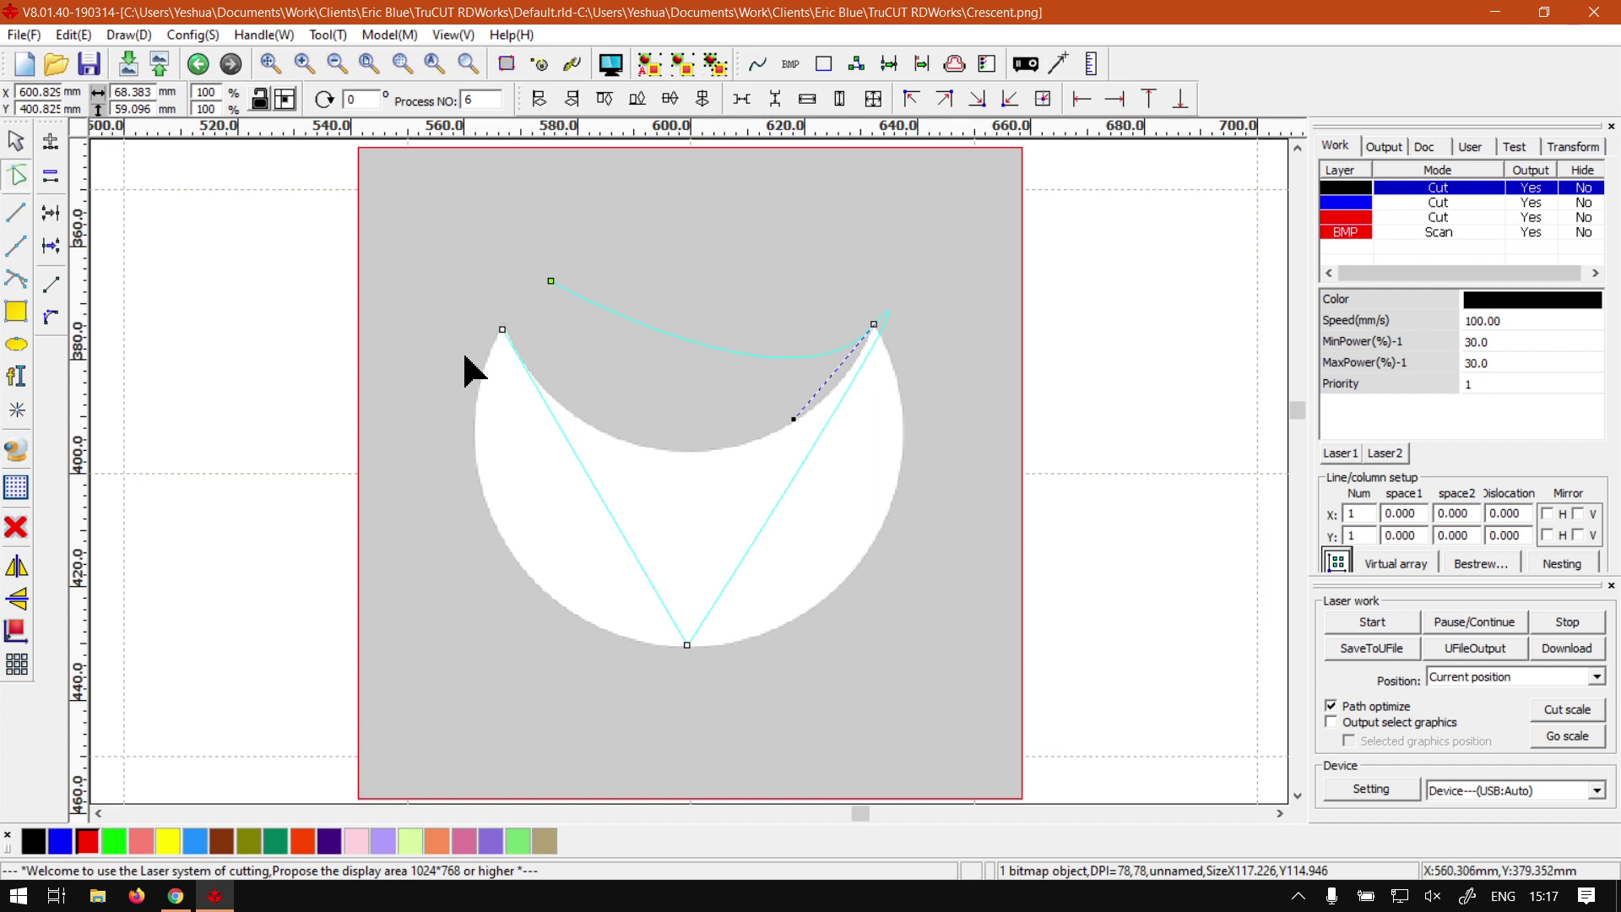
- Select the two end nodes near the left tip and combine them into one
{"action": "left_click_drag", "start_coordinate": [597, 214], "coordinate": [454, 358]}
{"action": "key", "text": "super+plus"}
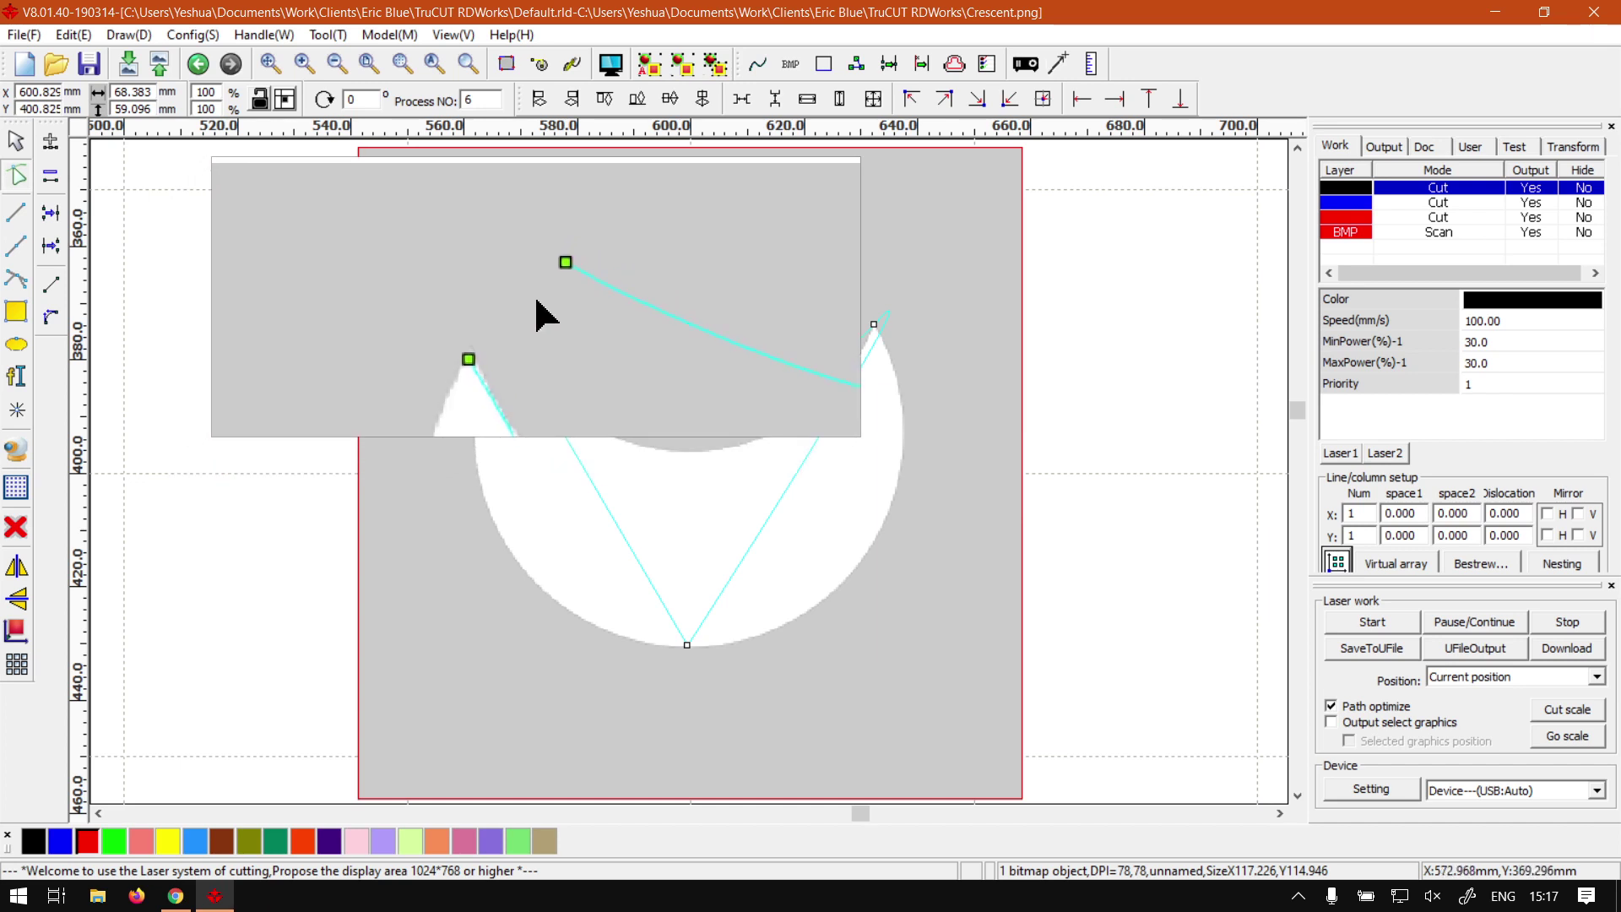
{"action": "key", "text": "super+Escape"}
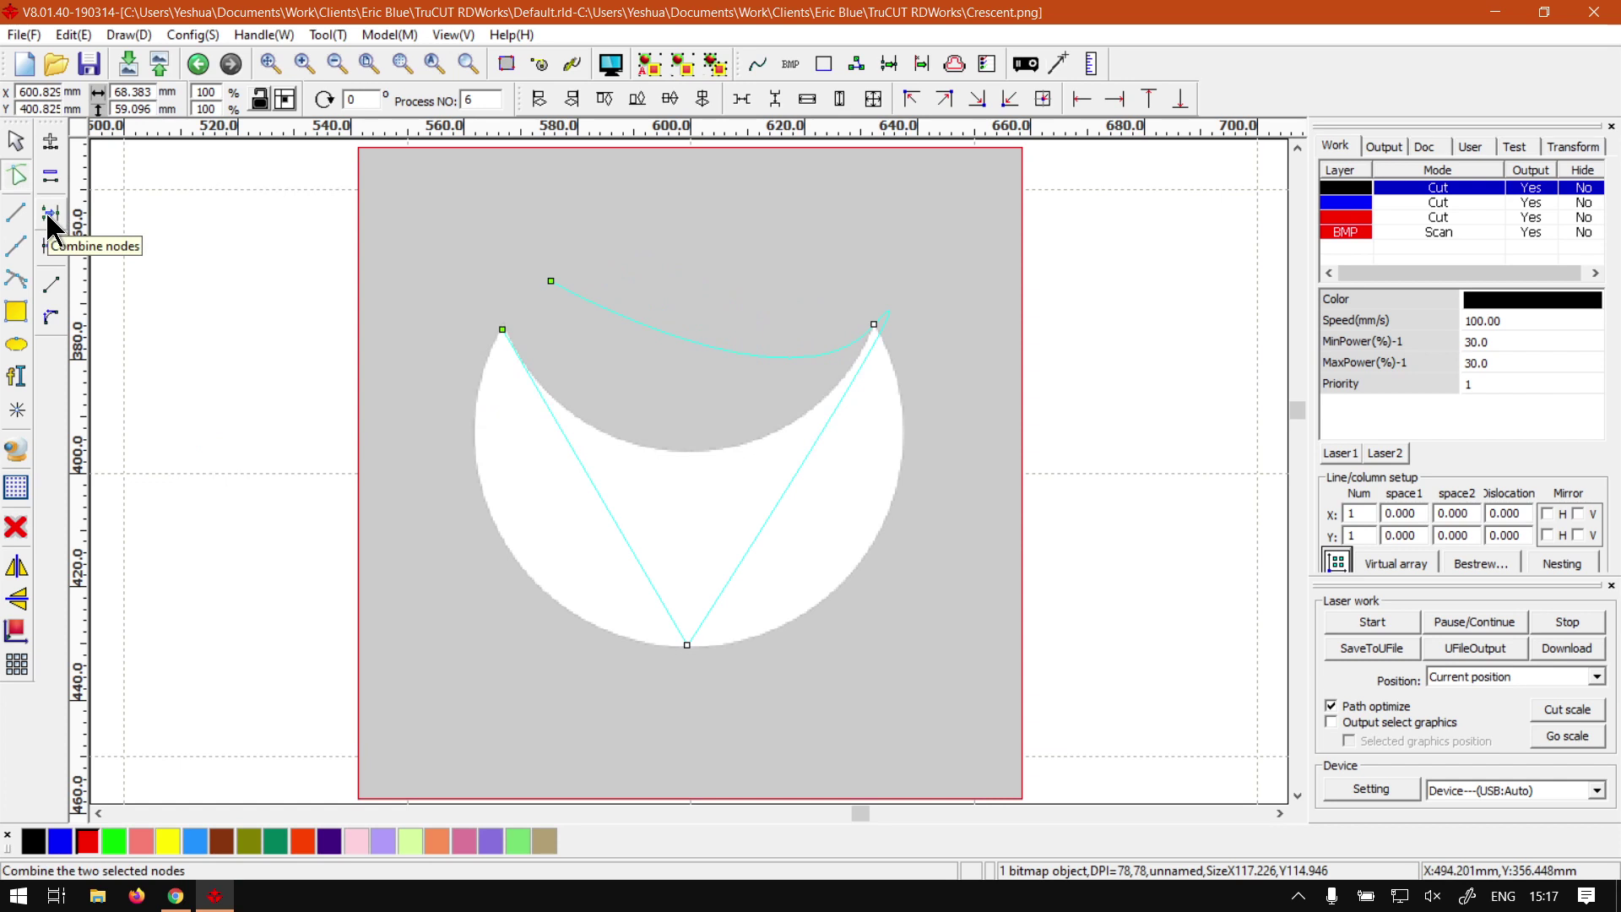
{"action": "key", "text": "super+plus"}
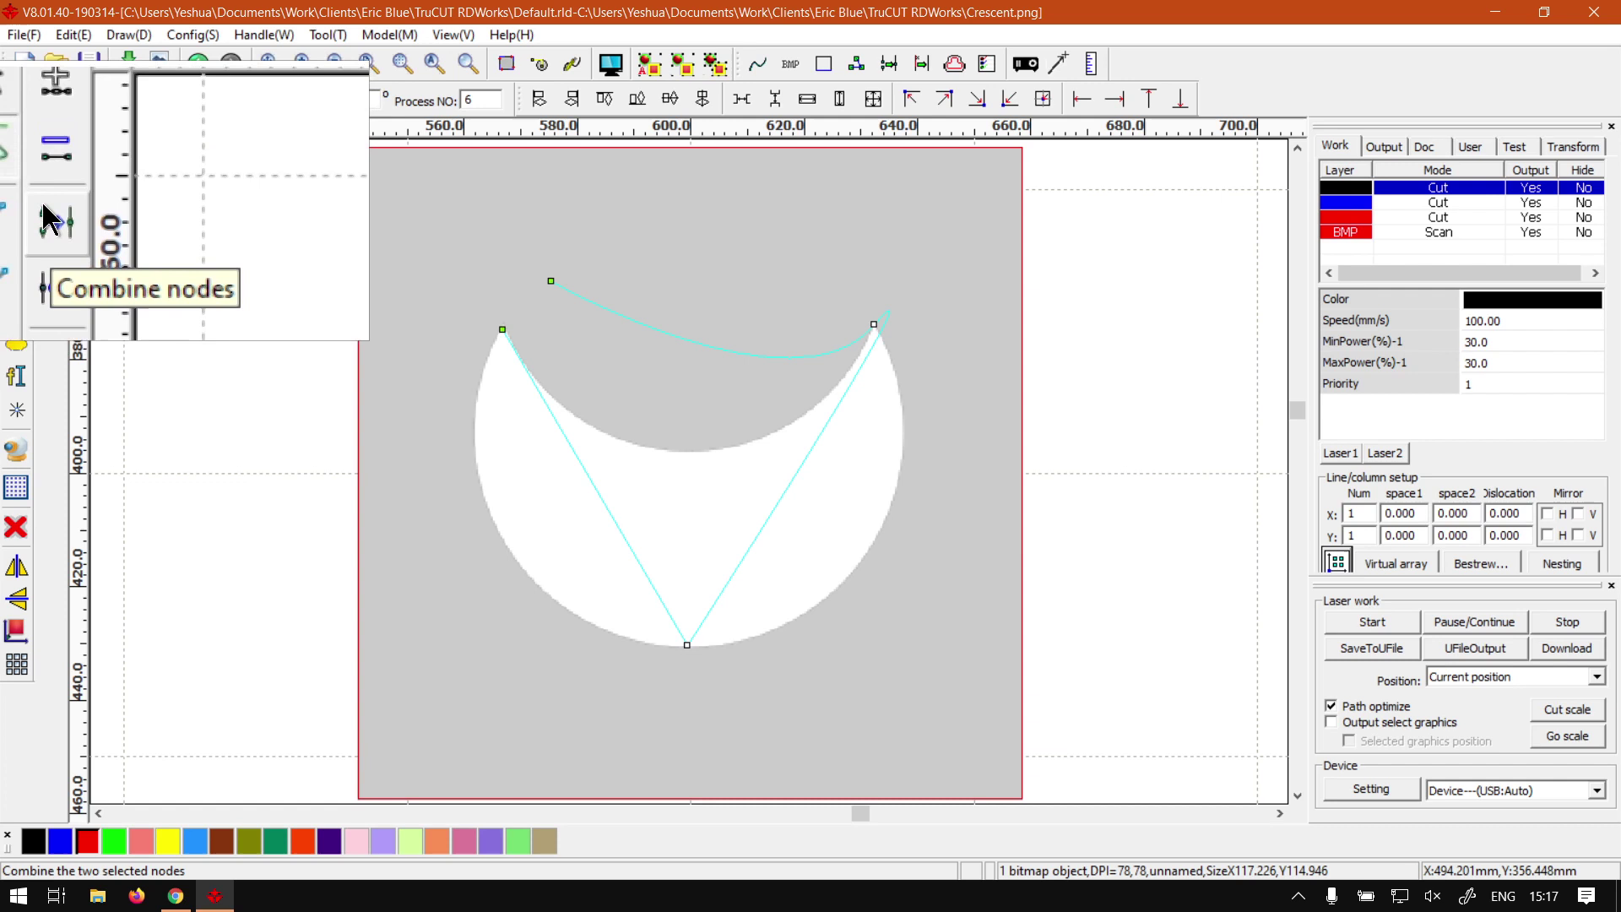
{"action": "key", "text": "super+Escape"}
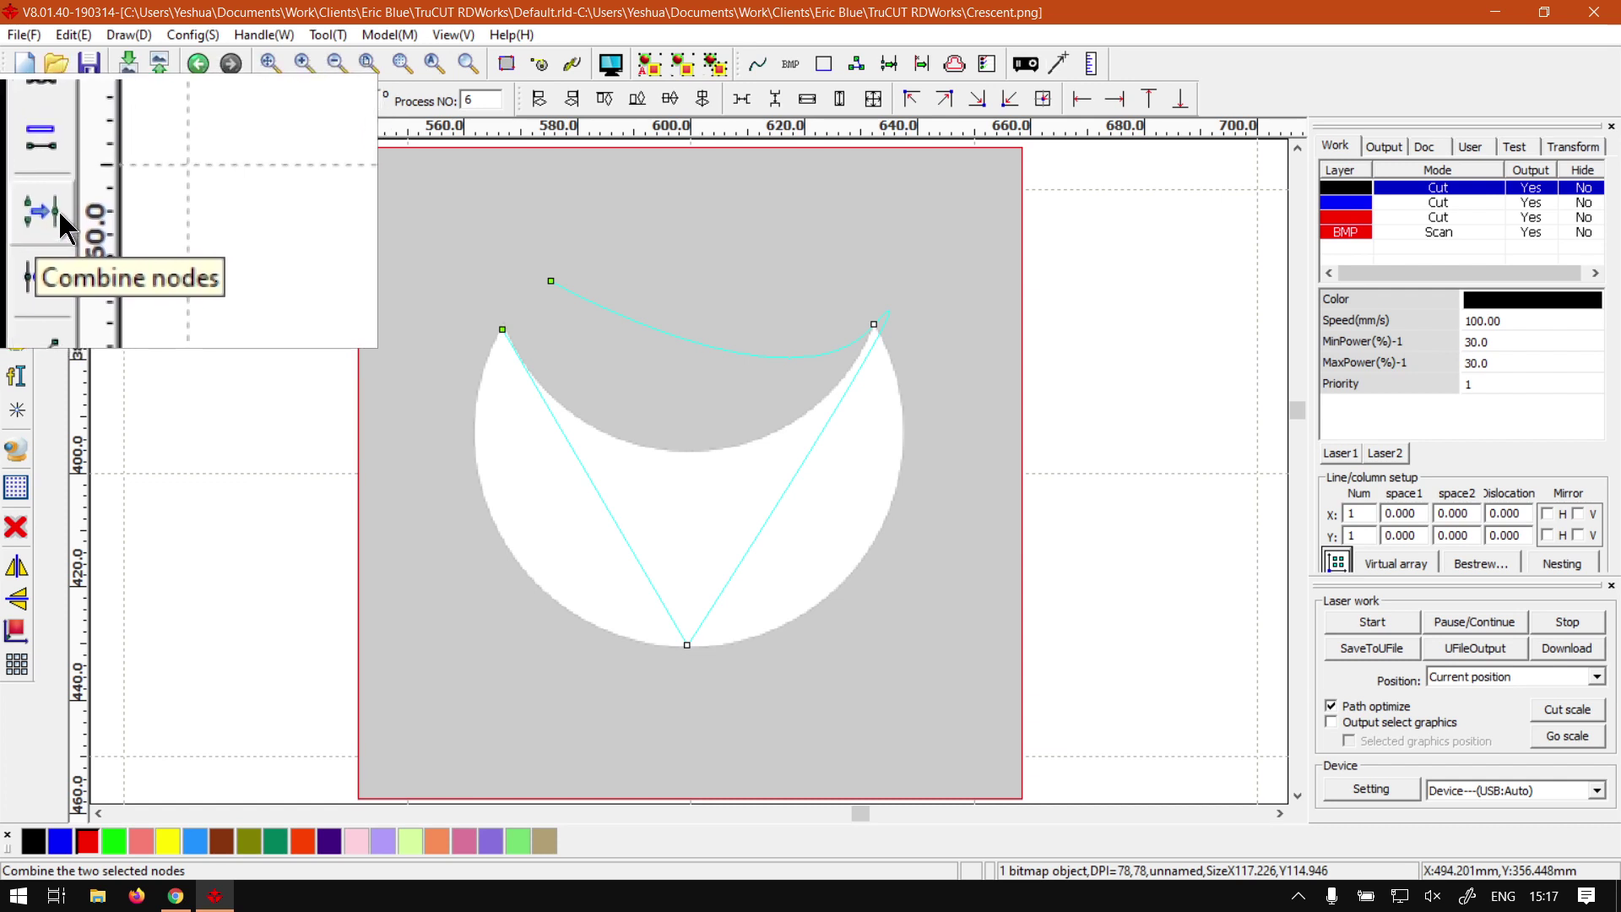
{"action": "left_click", "coordinate": [50, 221]}
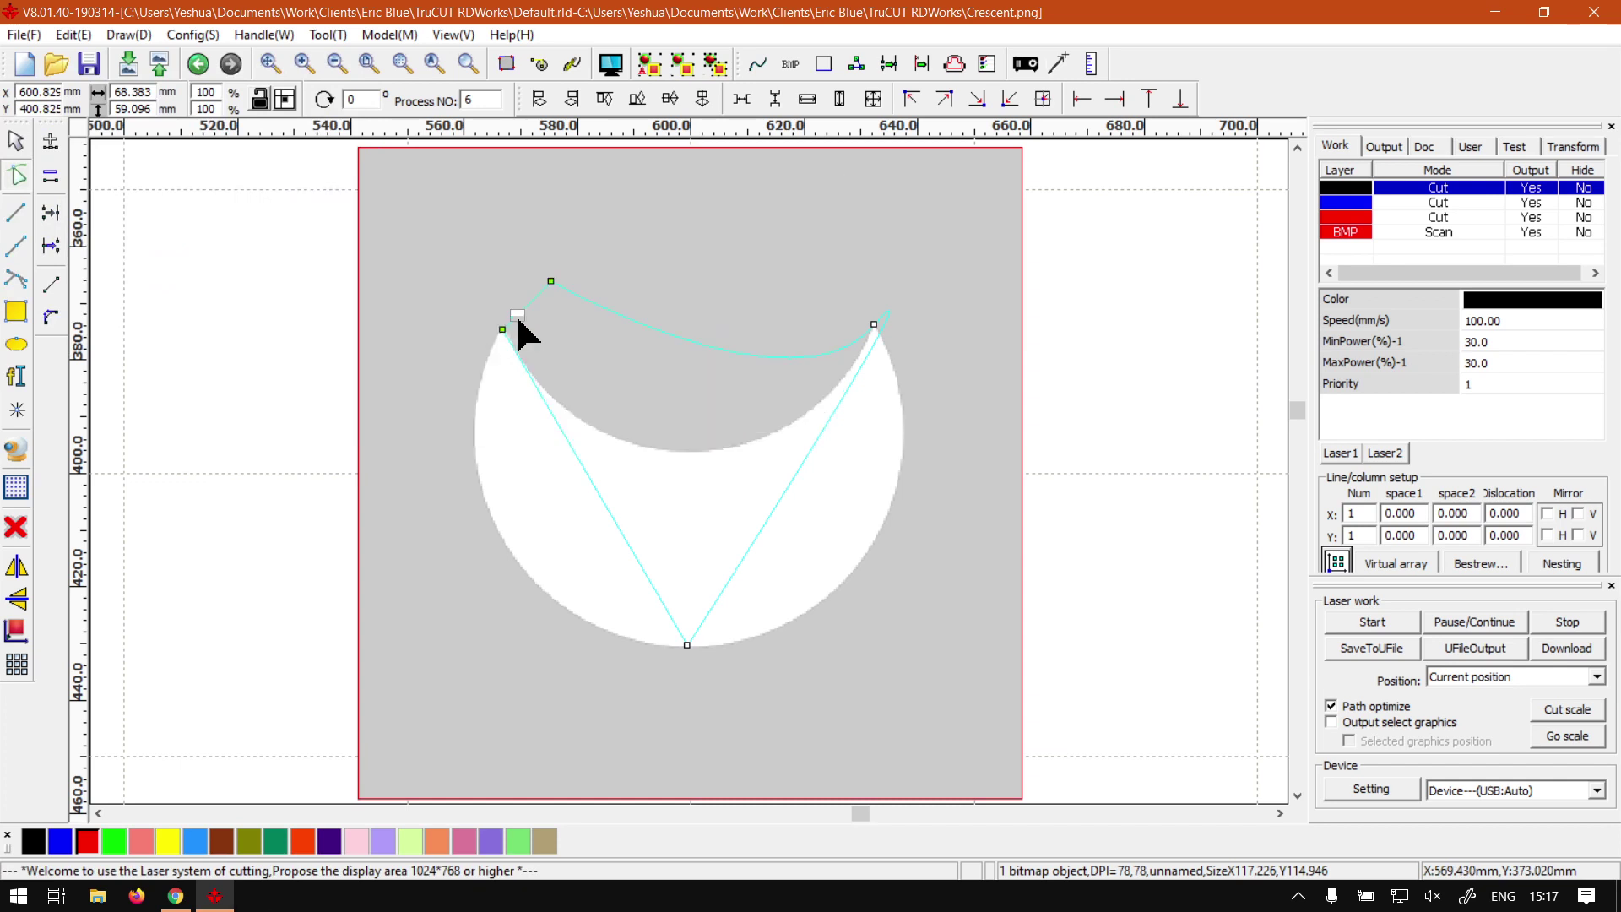
- Delete the stray node above the left tip
{"action": "left_click", "coordinate": [521, 270]}
{"action": "left_click_drag", "start_coordinate": [521, 255], "coordinate": [582, 294]}
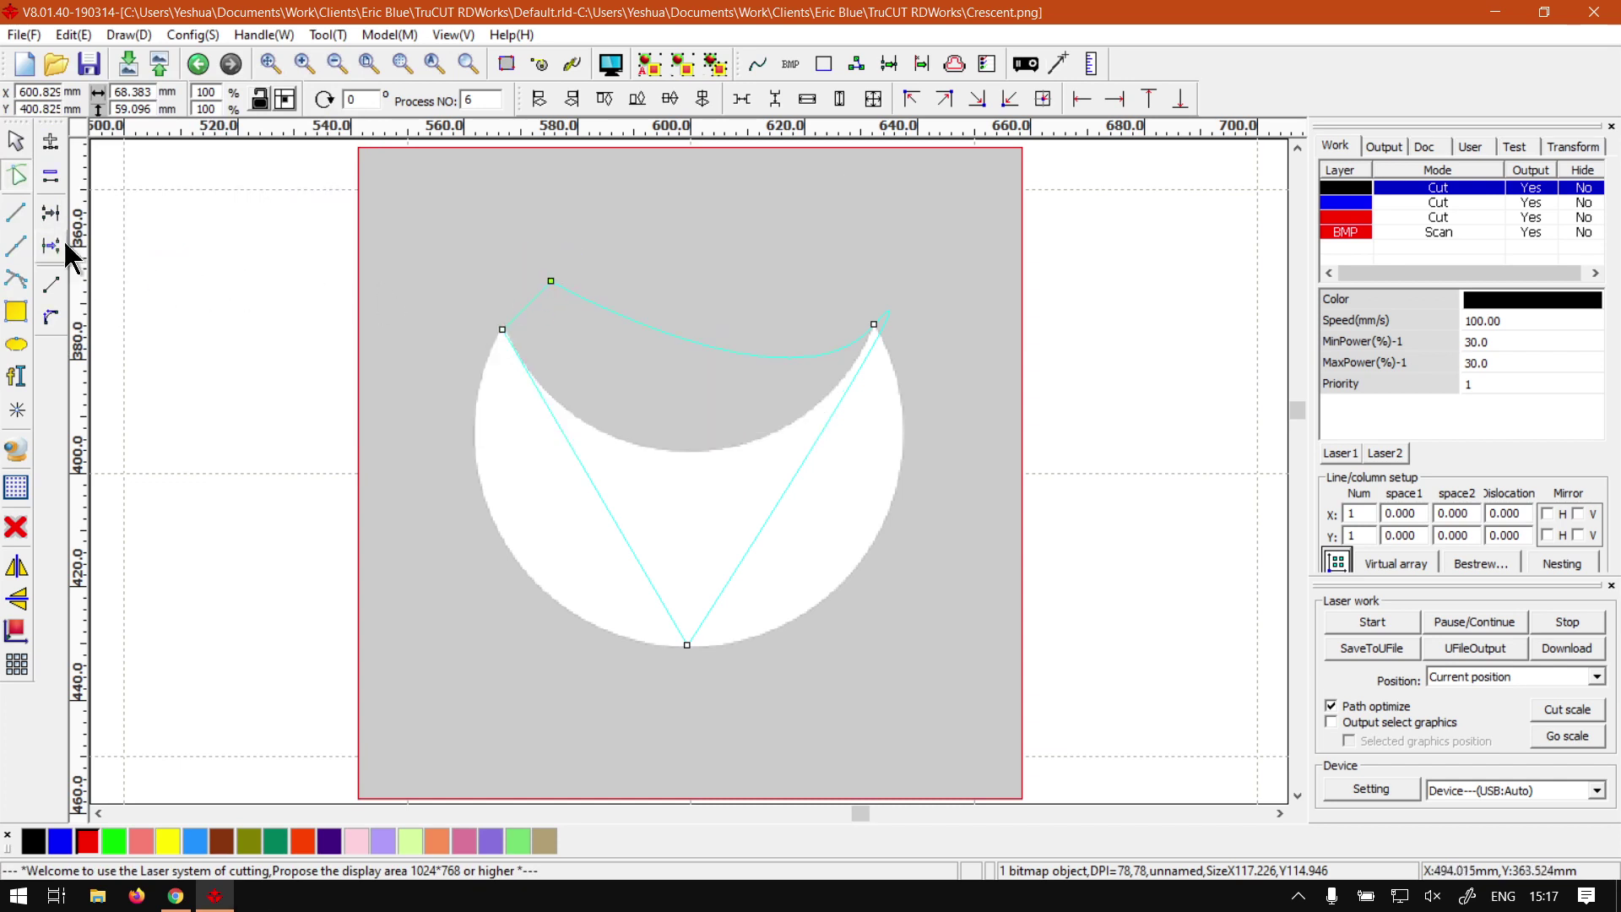
{"action": "left_click", "coordinate": [51, 175]}
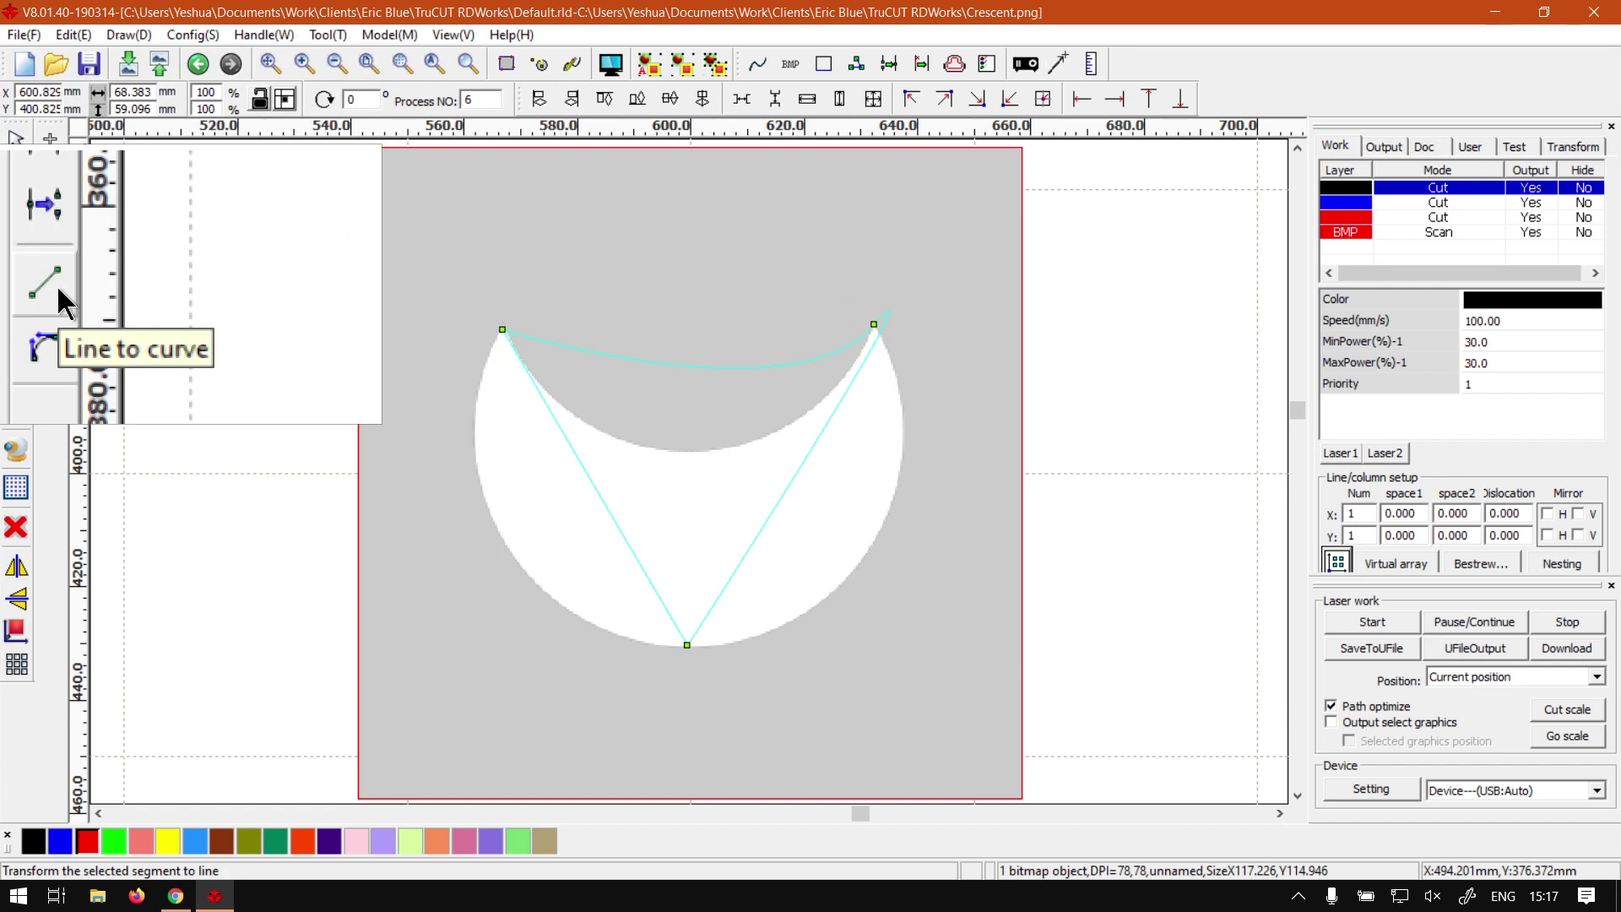
- Convert the outline's top segment to a straight line and check its three nodes
{"action": "left_click", "coordinate": [57, 285]}
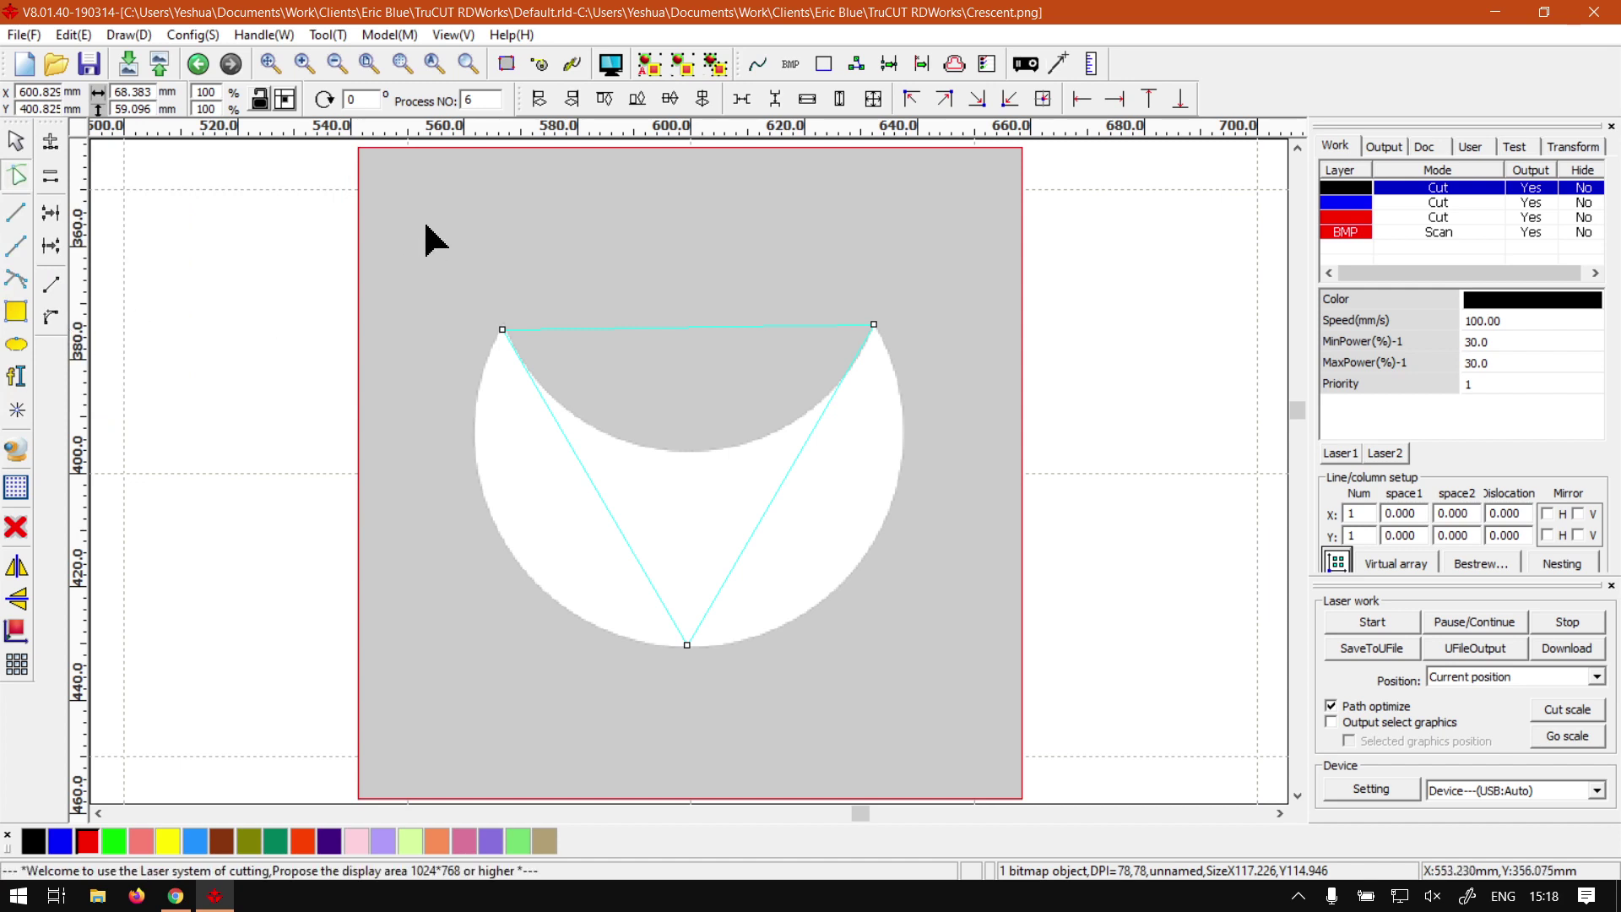
{"action": "left_click_drag", "start_coordinate": [414, 223], "coordinate": [1054, 740]}
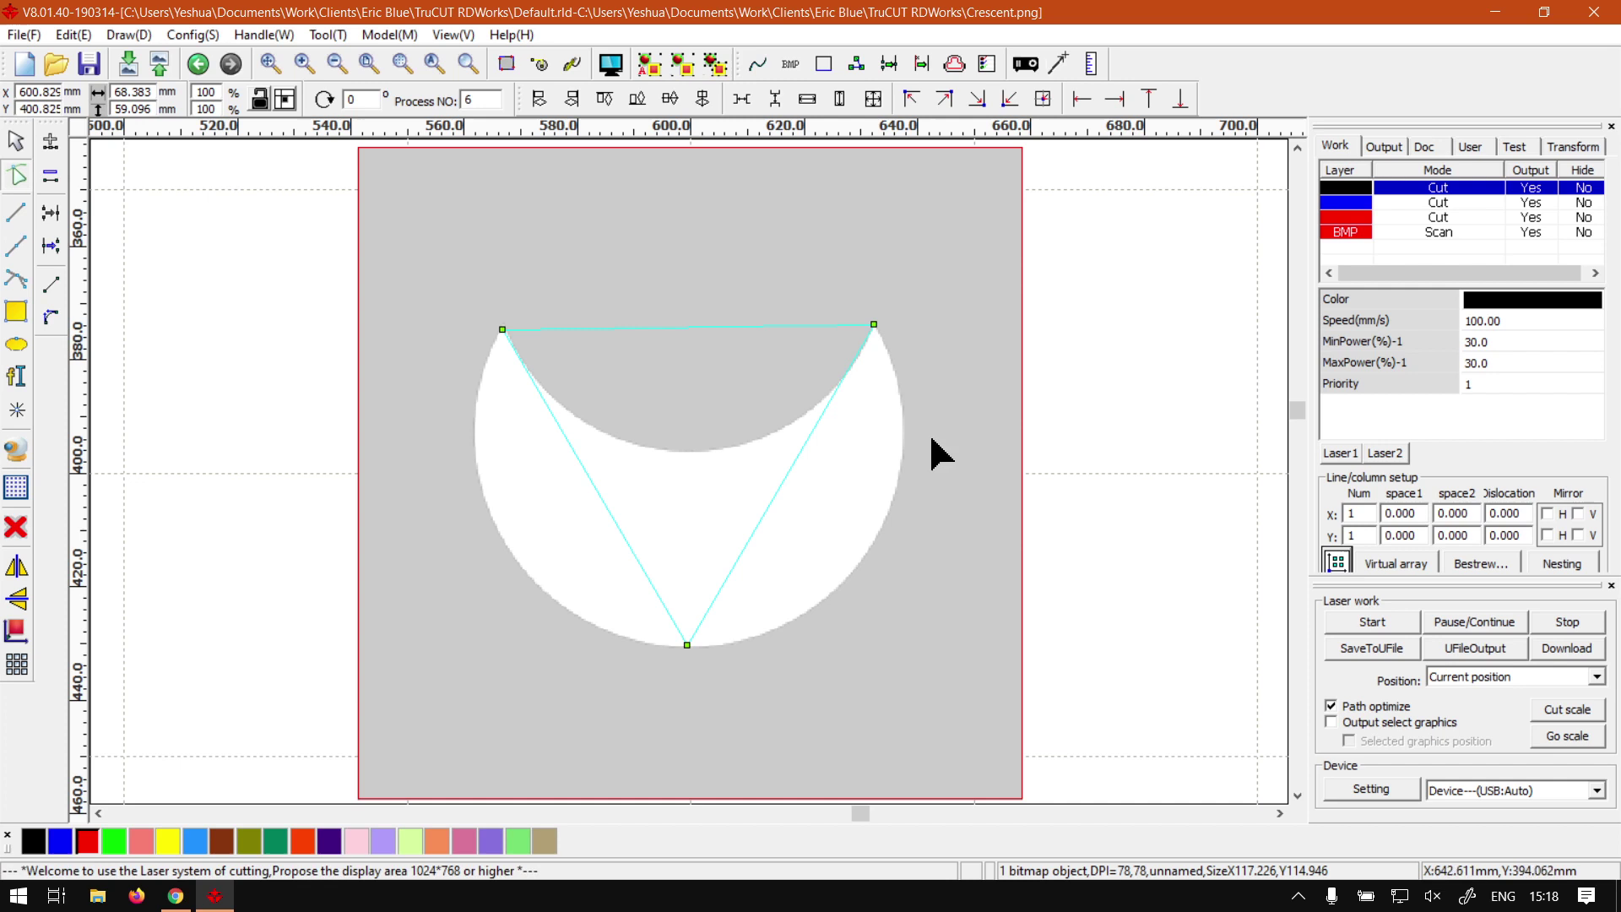
{"action": "left_click", "coordinate": [873, 325]}
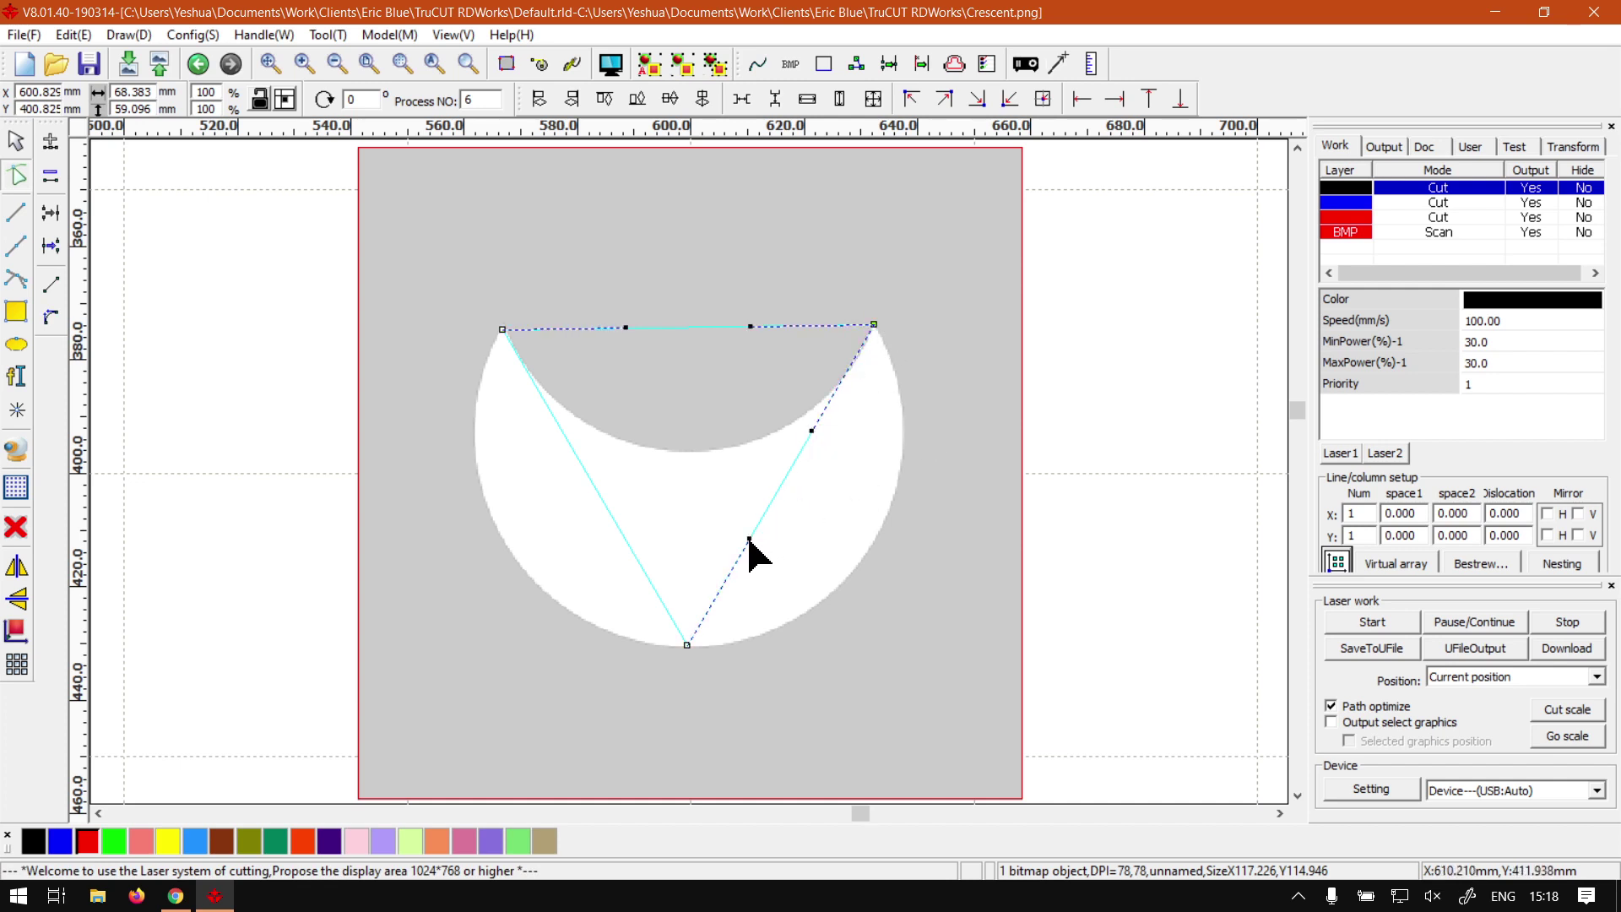
{"action": "left_click", "coordinate": [686, 660]}
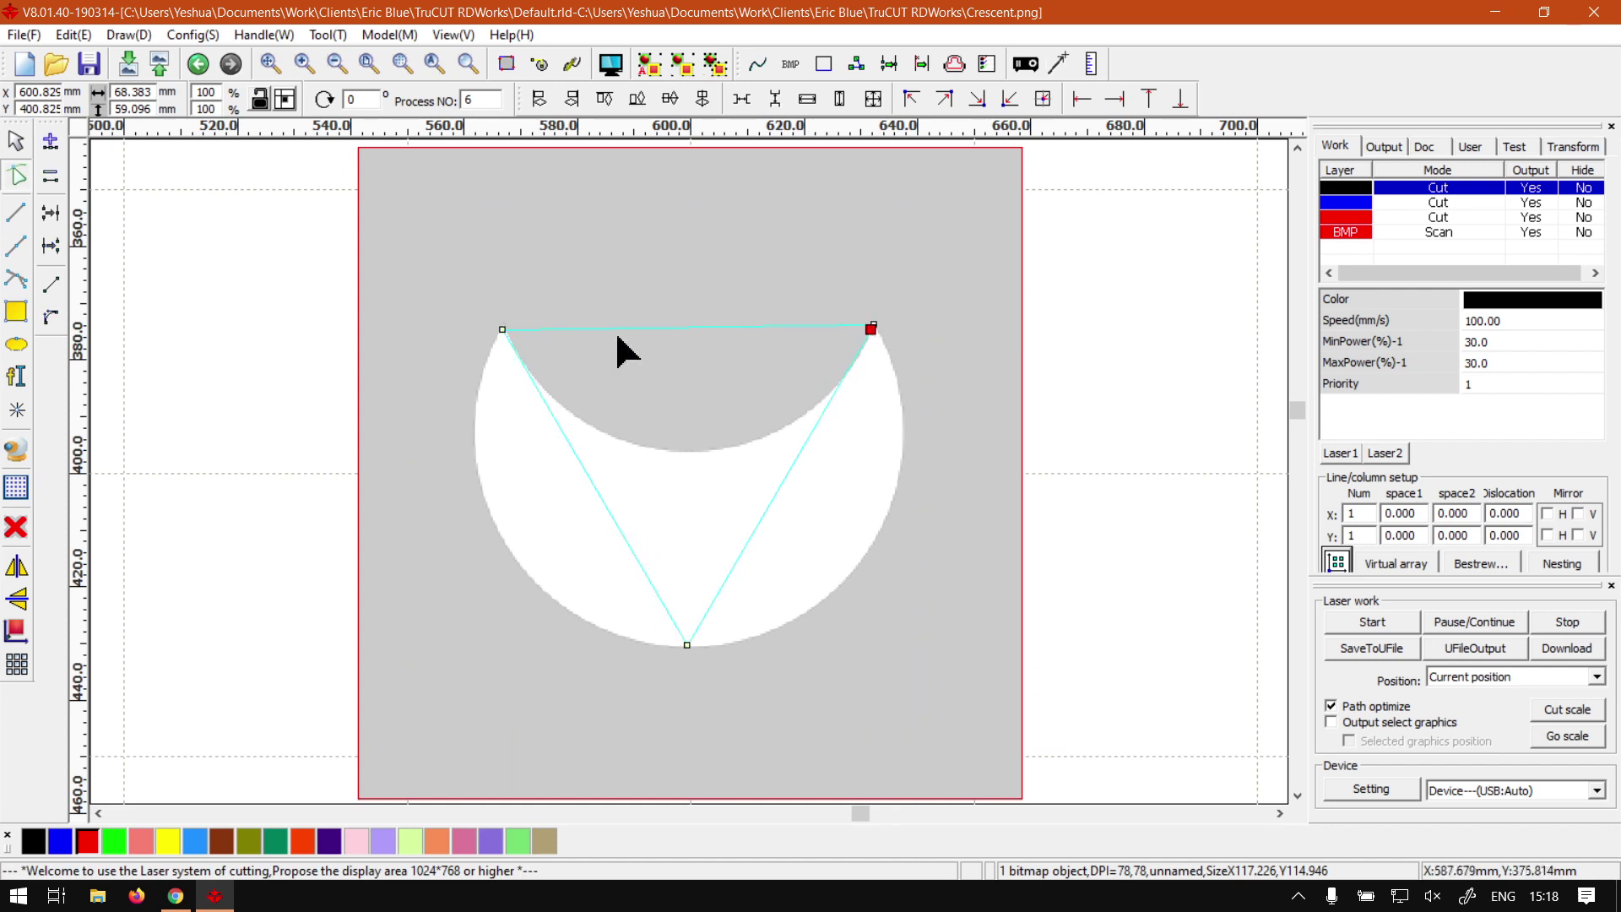
- Drag the top segment's Bezier handles so it dips along the crescent's inner arc
{"action": "left_click", "coordinate": [503, 330]}
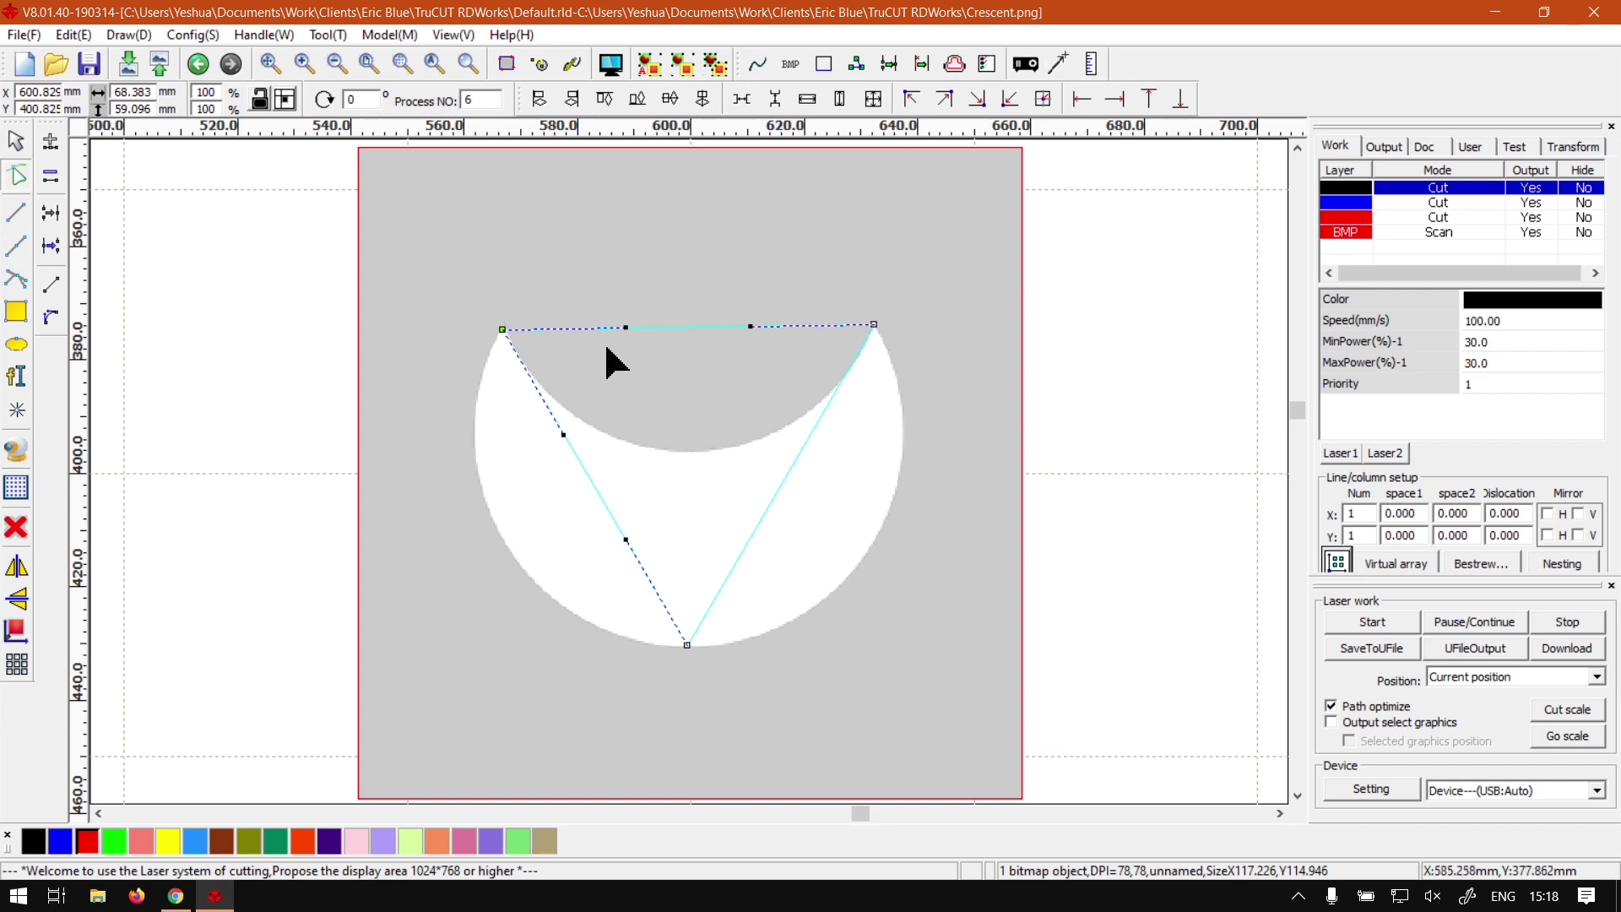
{"action": "left_click_drag", "start_coordinate": [624, 329], "coordinate": [577, 446]}
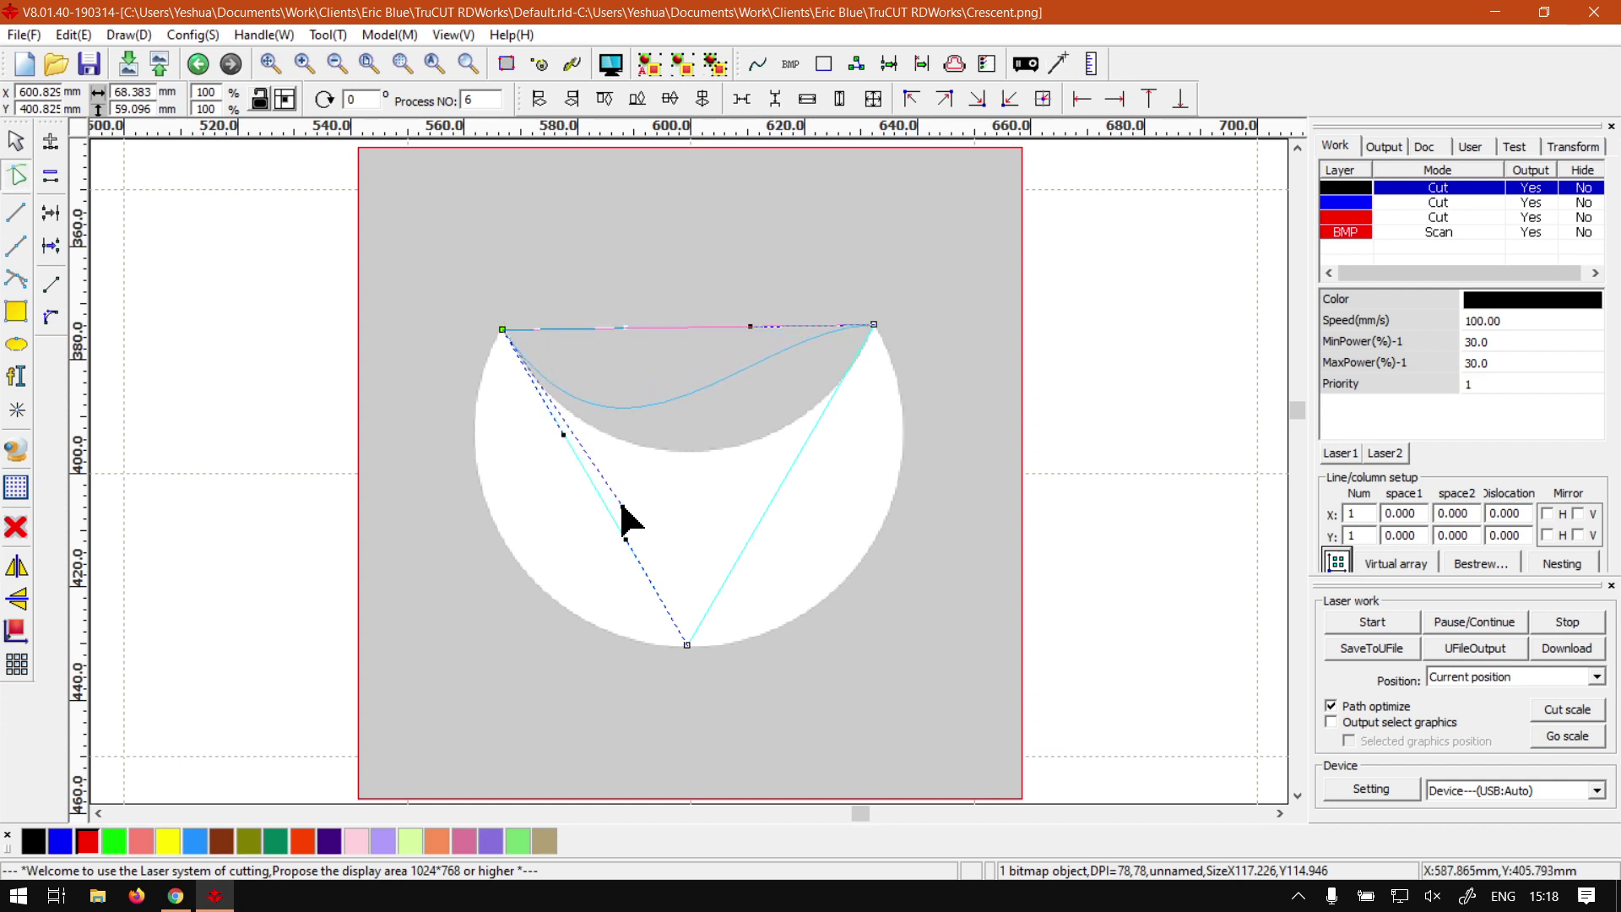
{"action": "left_click_drag", "start_coordinate": [622, 507], "coordinate": [673, 583]}
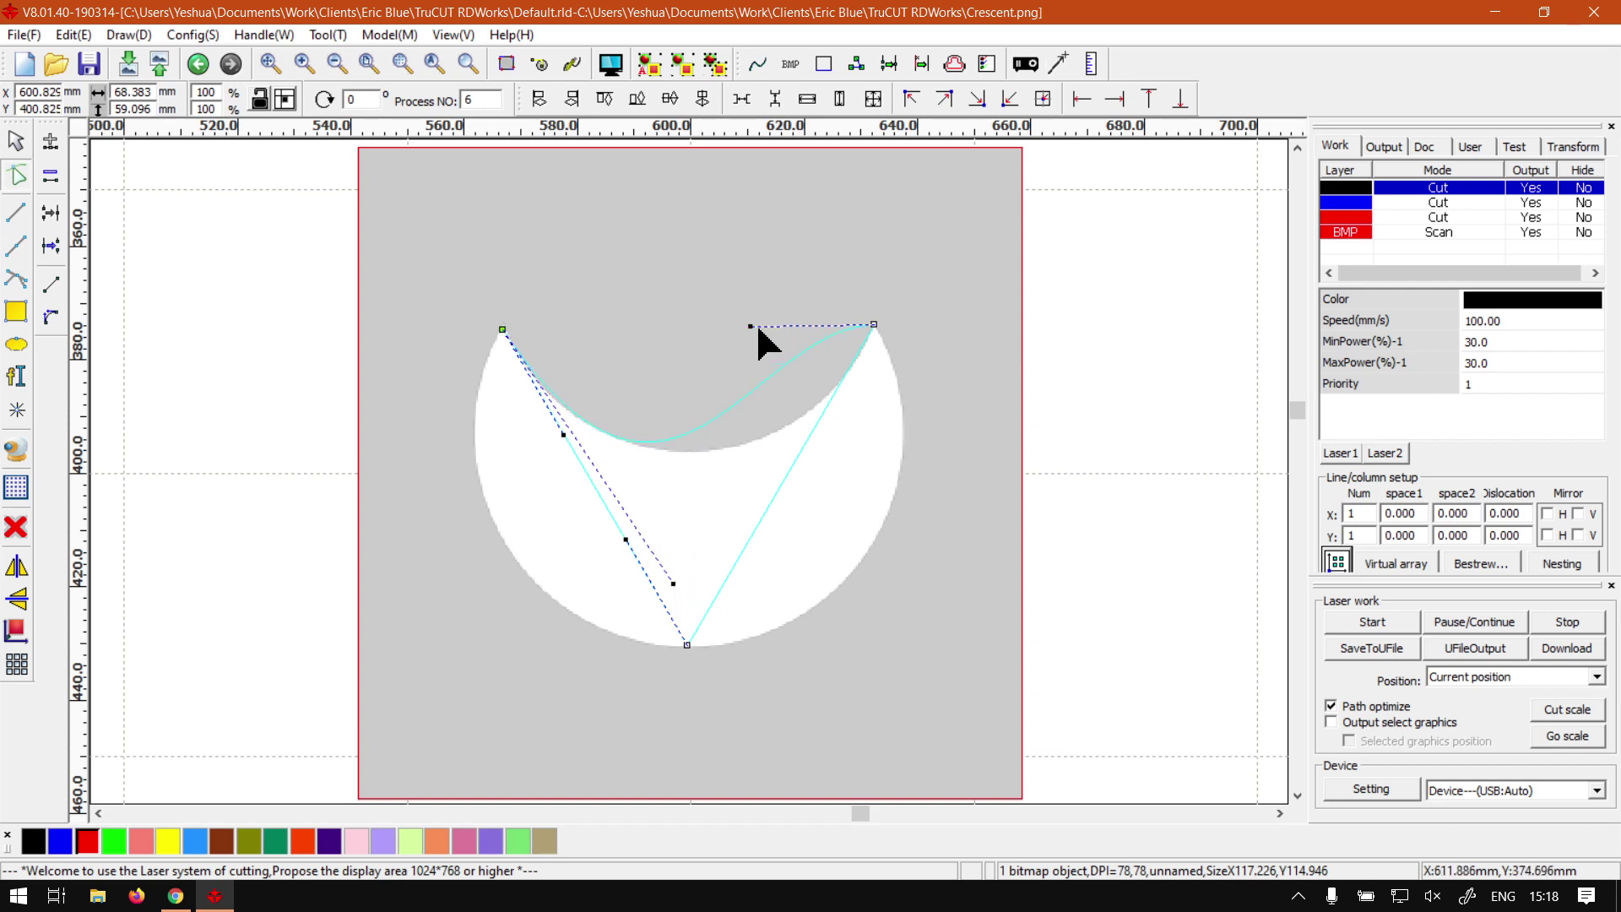
{"action": "left_click_drag", "start_coordinate": [752, 329], "coordinate": [785, 419]}
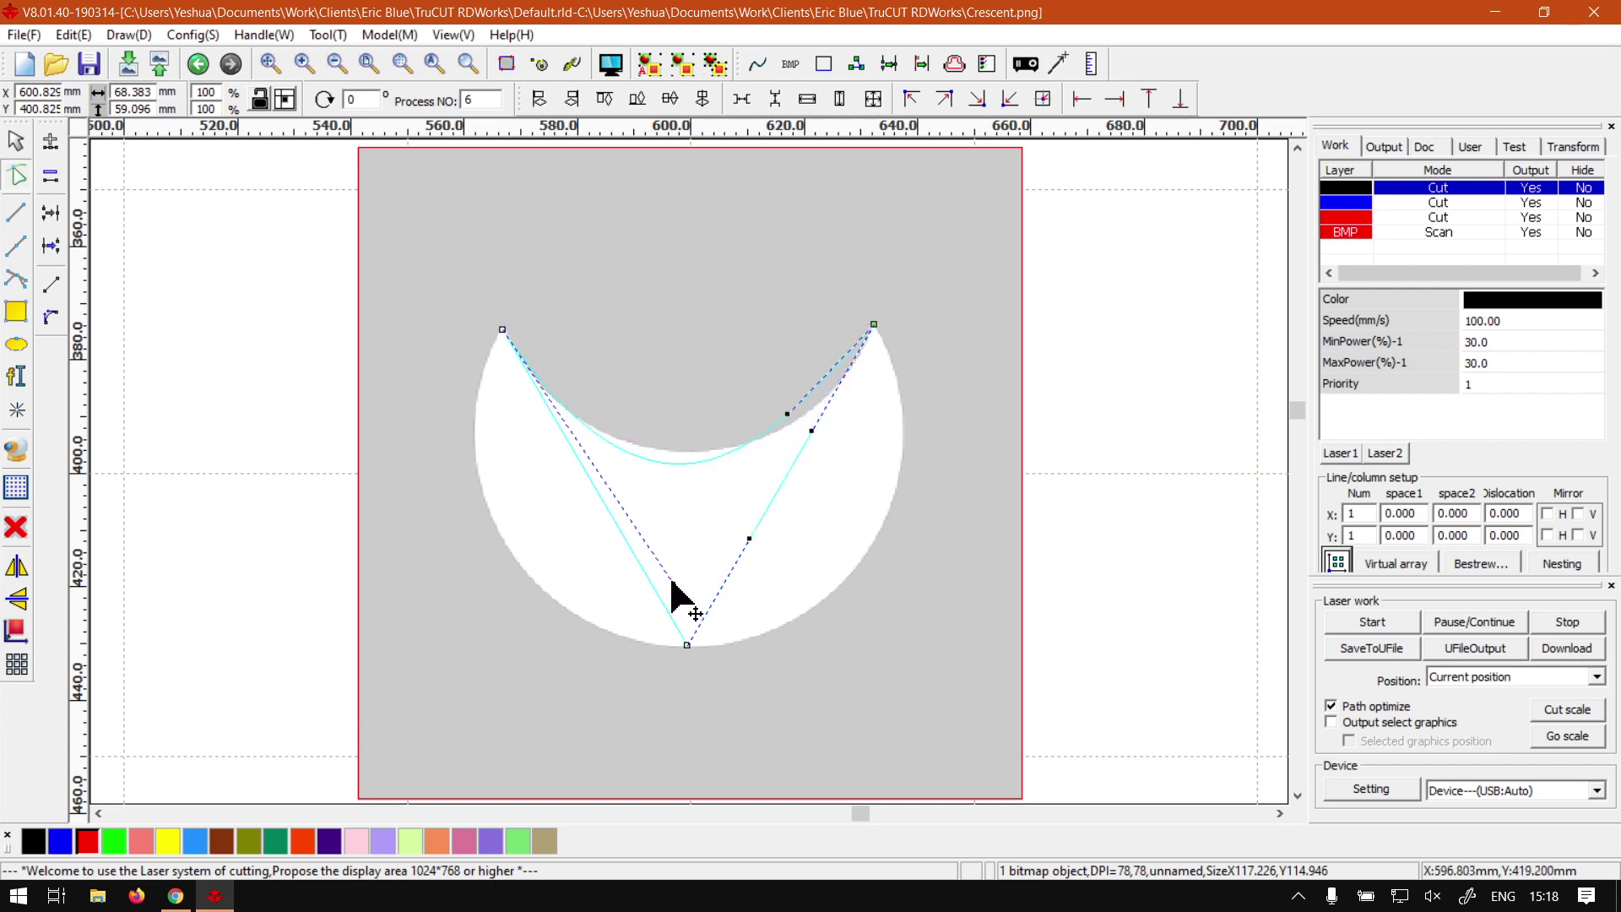
{"action": "left_click_drag", "start_coordinate": [673, 589], "coordinate": [612, 532]}
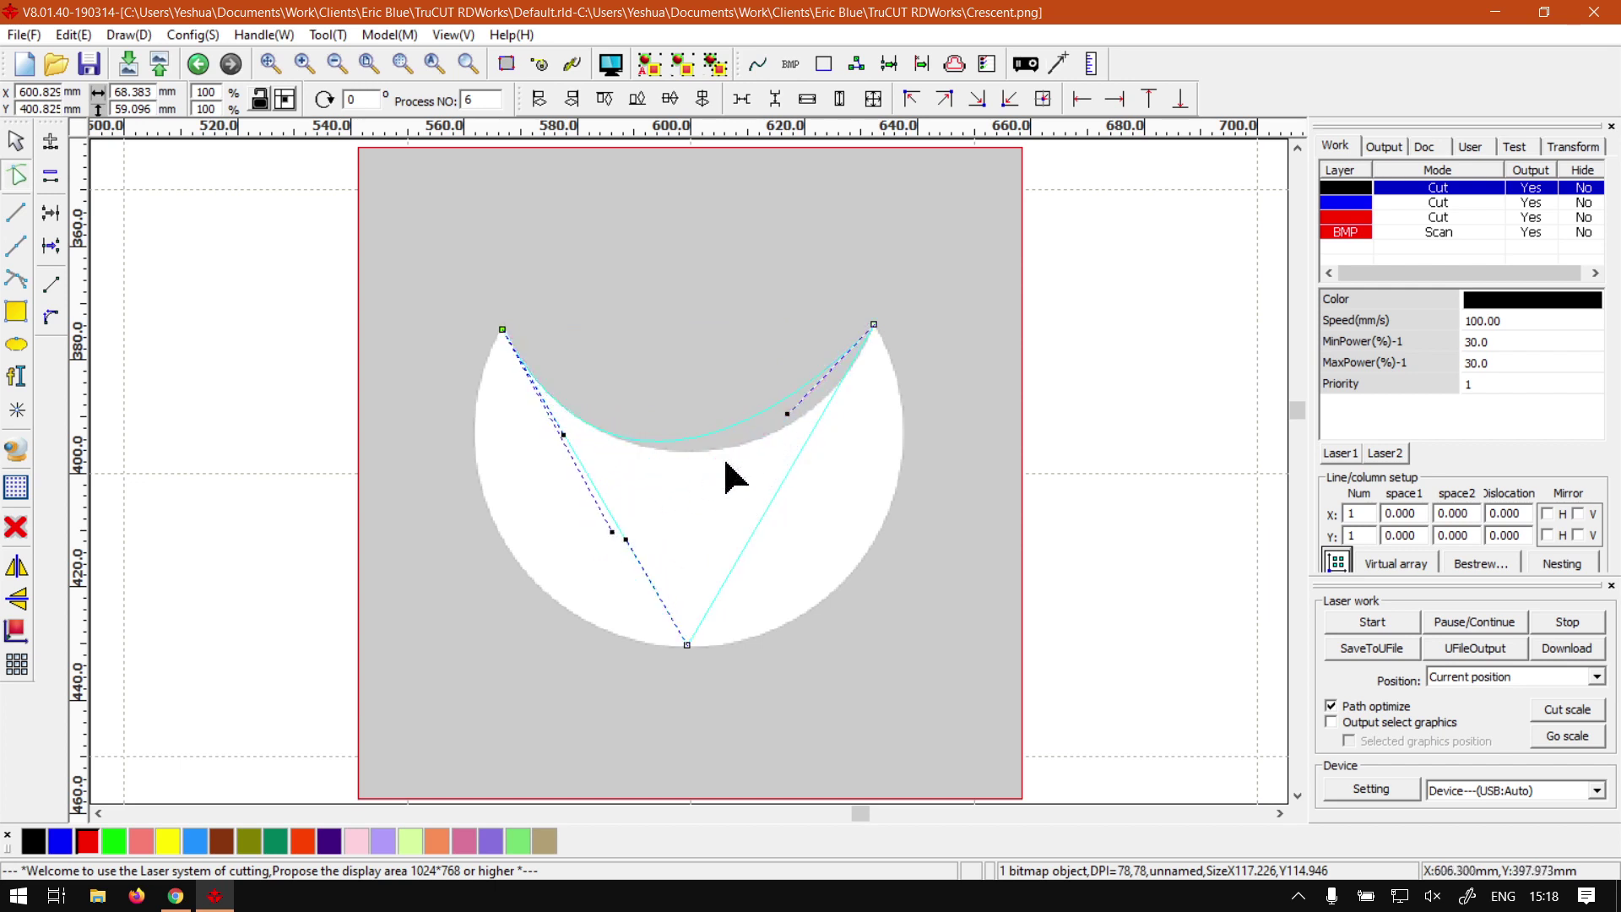
{"action": "left_click_drag", "start_coordinate": [792, 418], "coordinate": [805, 465]}
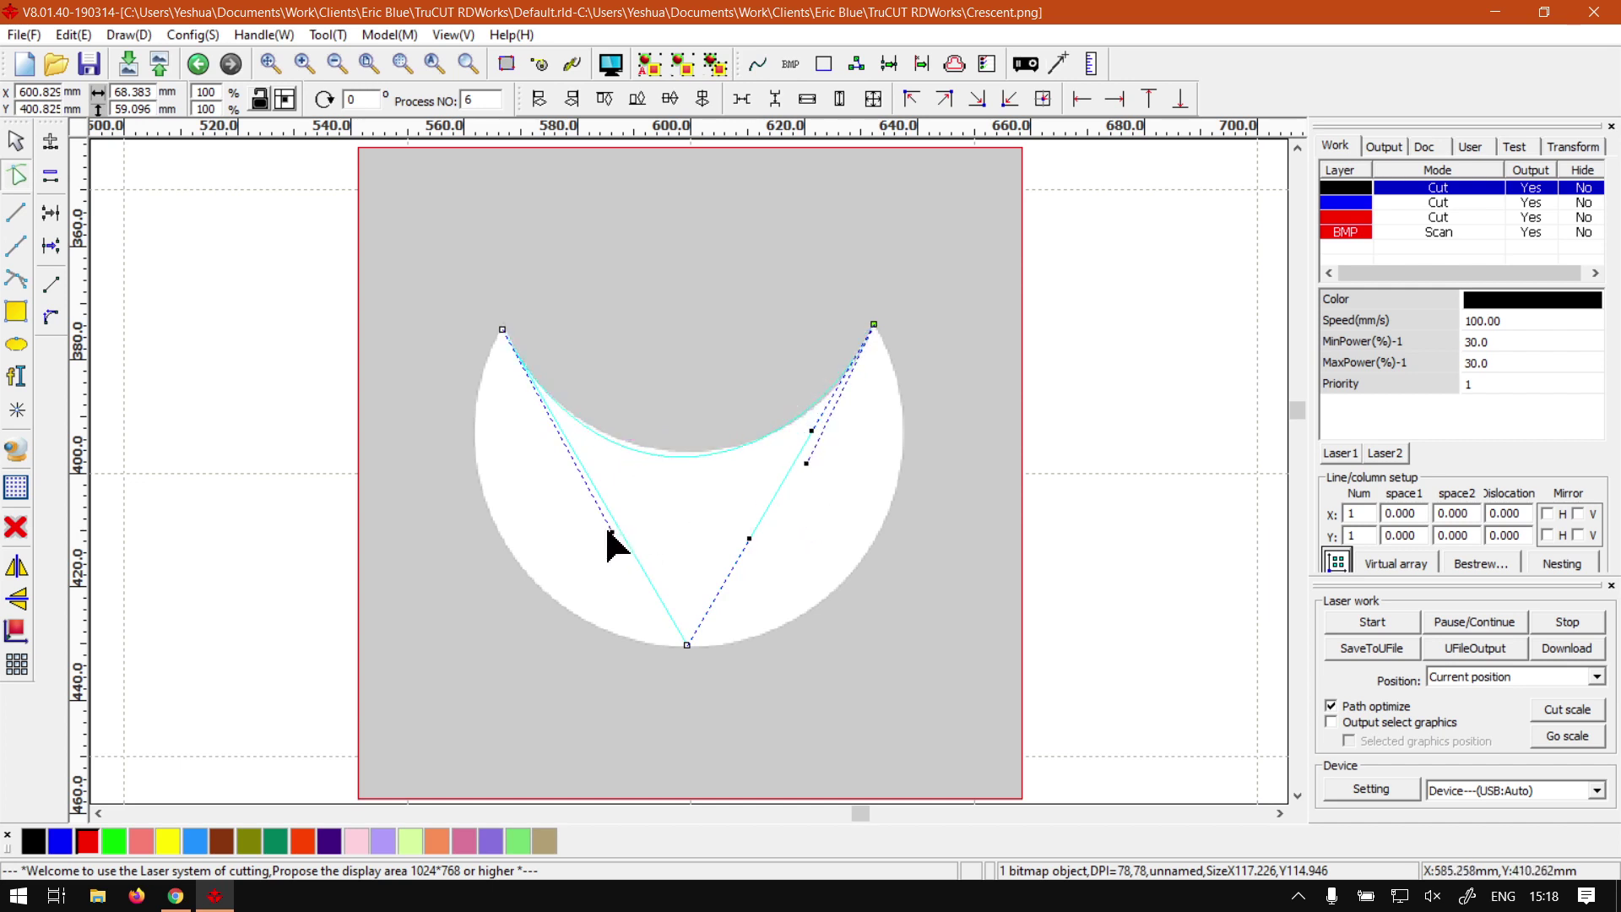
{"action": "left_click_drag", "start_coordinate": [615, 541], "coordinate": [602, 493]}
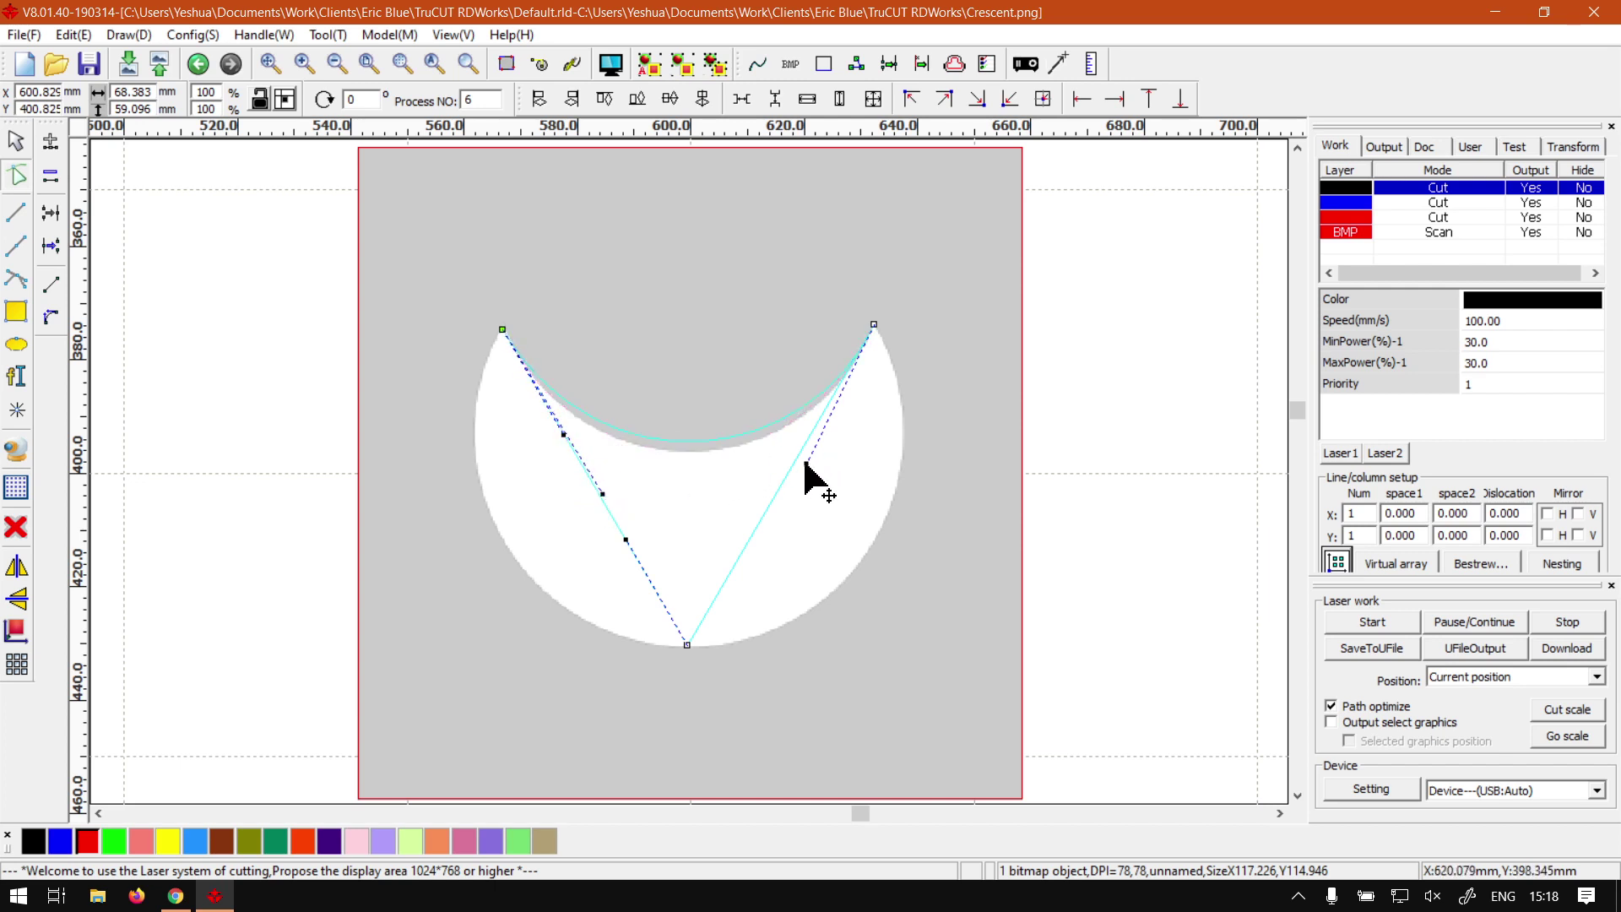
{"action": "mouse_move", "coordinate": [805, 464]}
{"action": "left_mouse_down"}
{"action": "mouse_move", "coordinate": [810, 499]}
{"action": "mouse_move", "coordinate": [796, 486]}
{"action": "left_mouse_up"}
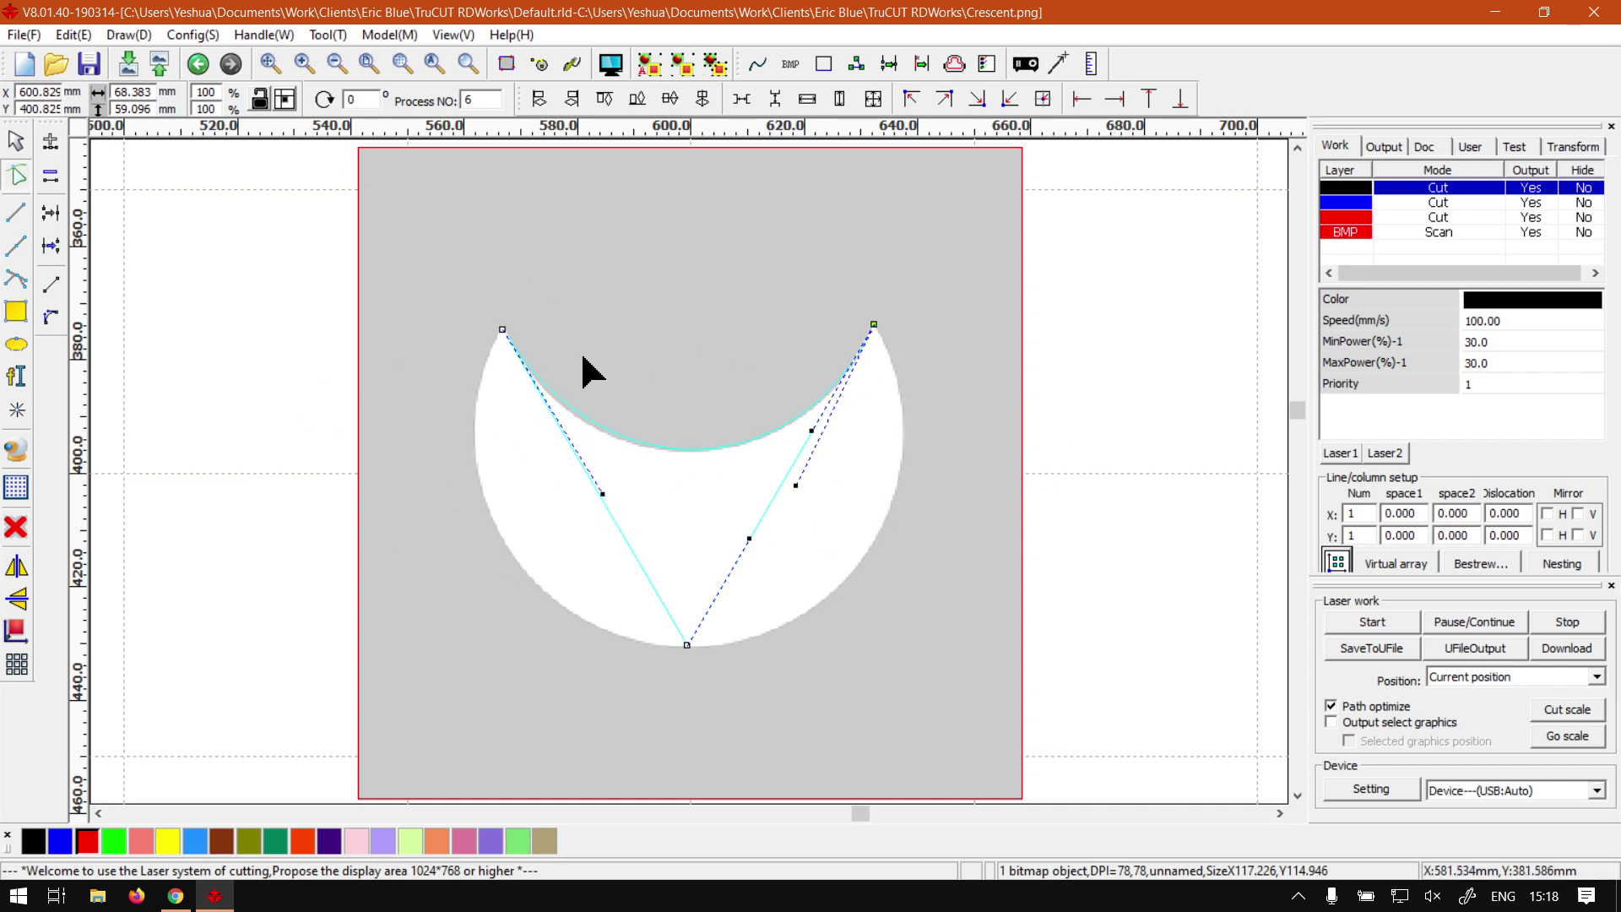
- Reselect the tip nodes and fine-tune the top curve's bend
{"action": "left_click", "coordinate": [463, 289]}
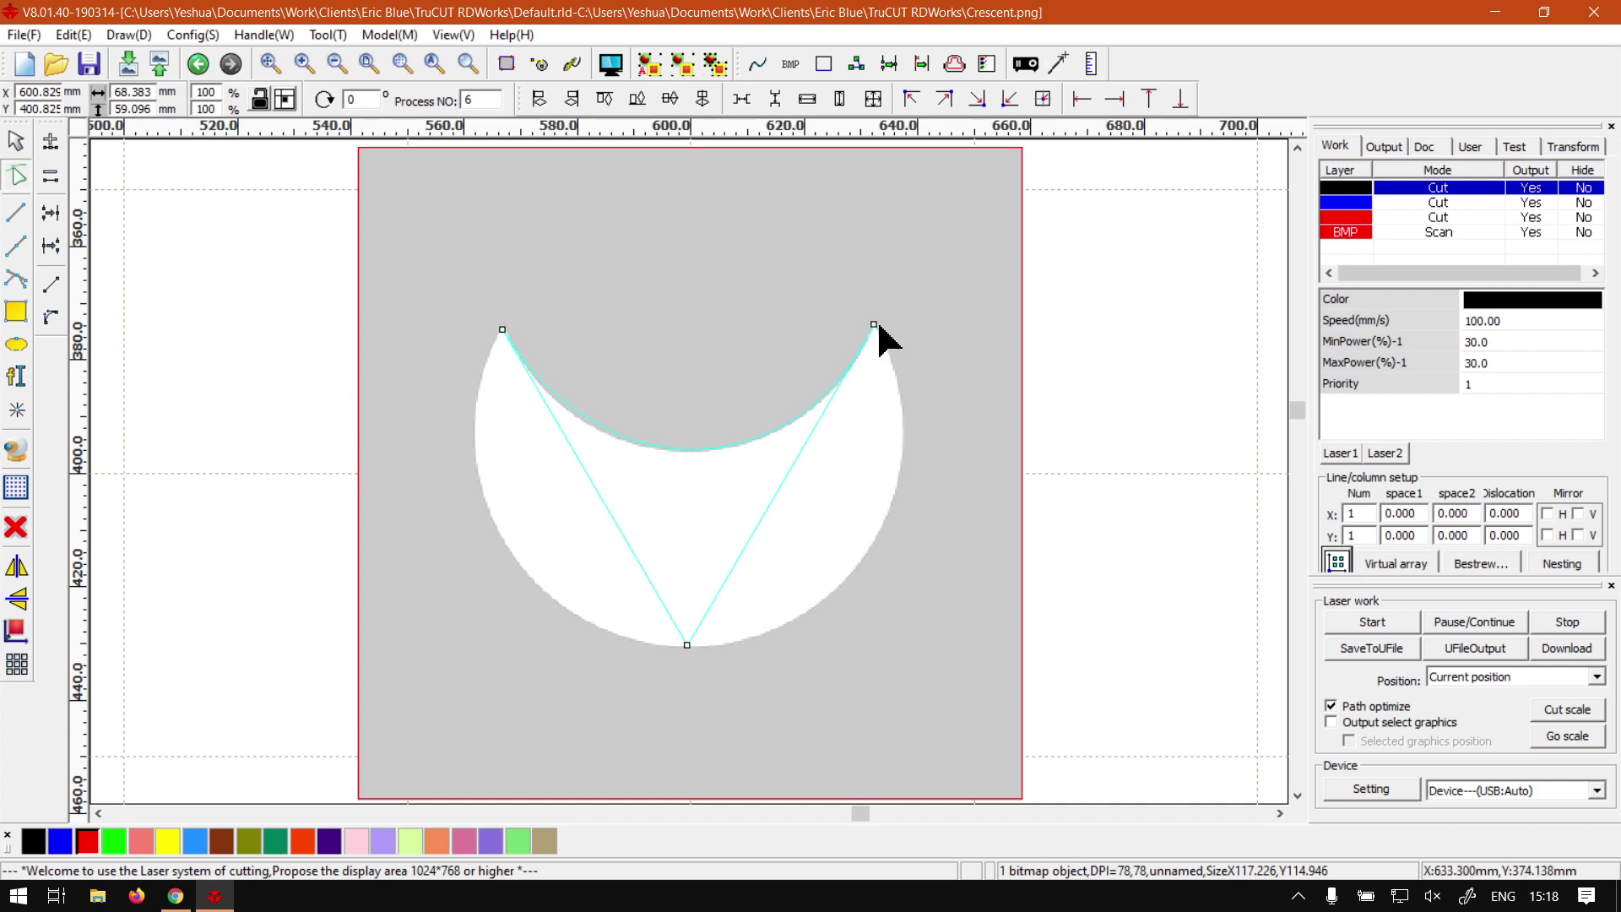
{"action": "left_click", "coordinate": [873, 325]}
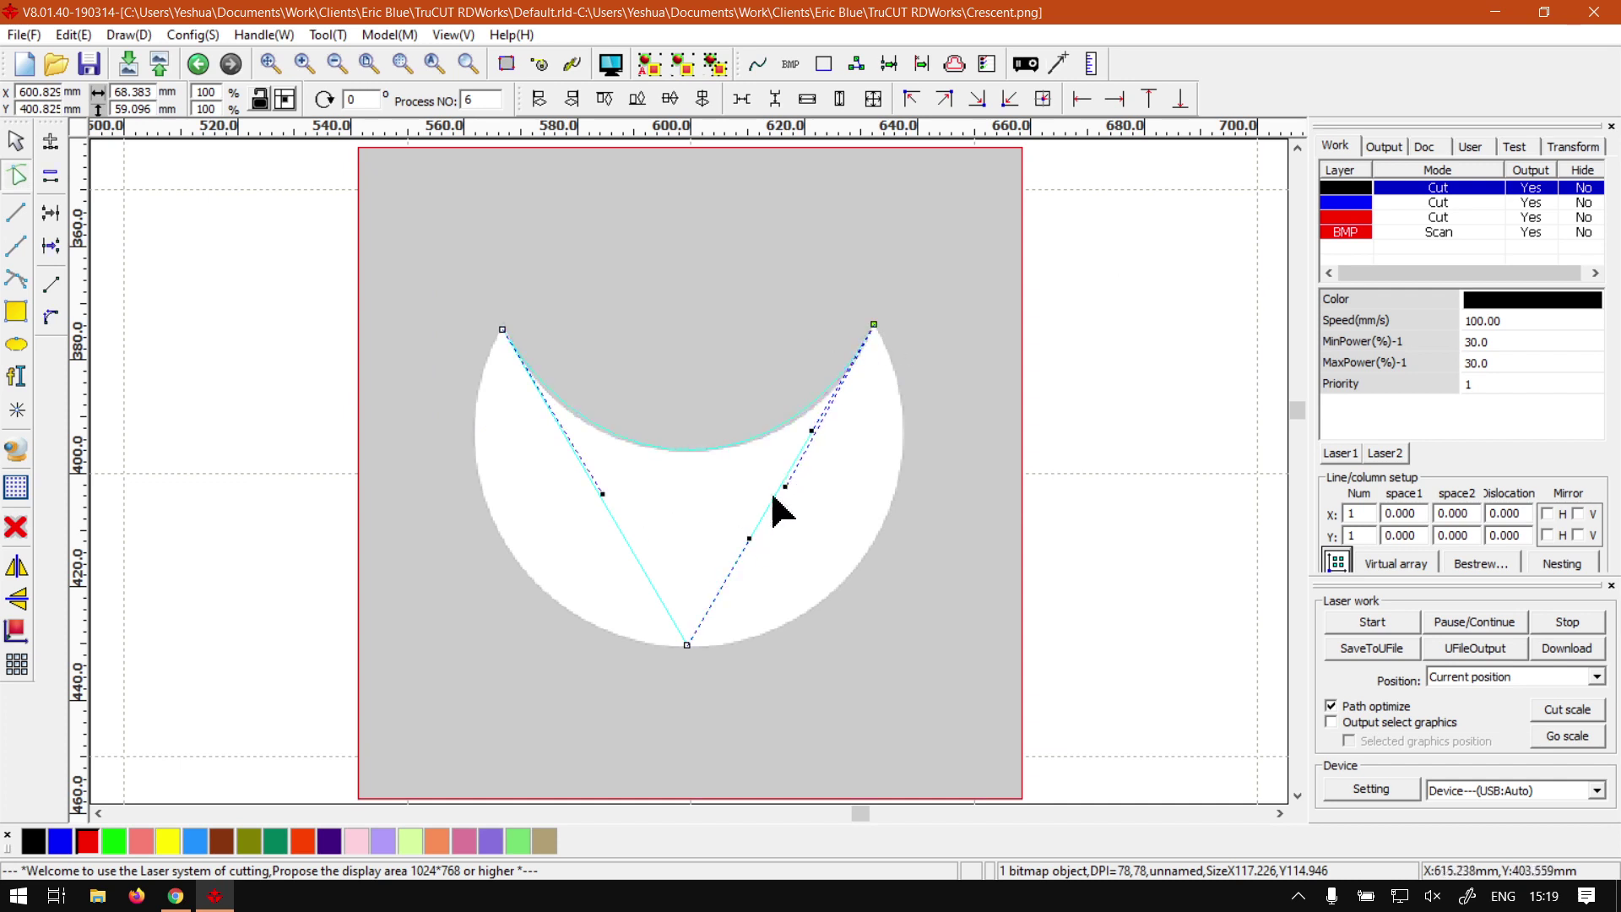
{"action": "left_click", "coordinate": [598, 494]}
{"action": "left_click_drag", "start_coordinate": [596, 499], "coordinate": [598, 496]}
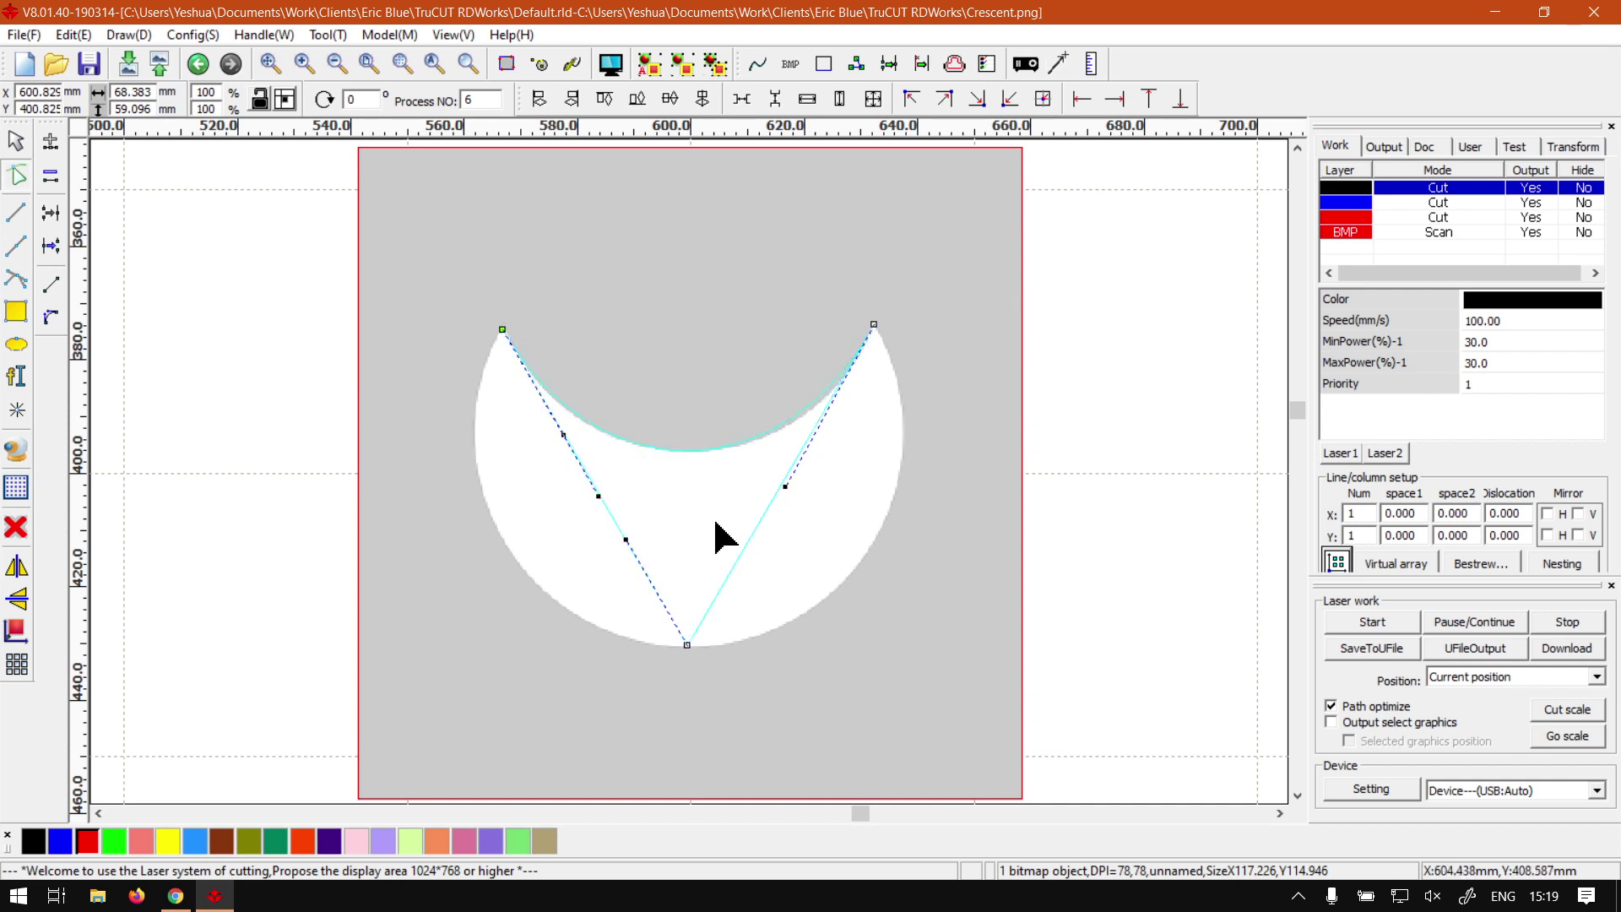
- Bow the right side outward from the right tip and bend the left side into a curve
{"action": "left_click", "coordinate": [874, 335]}
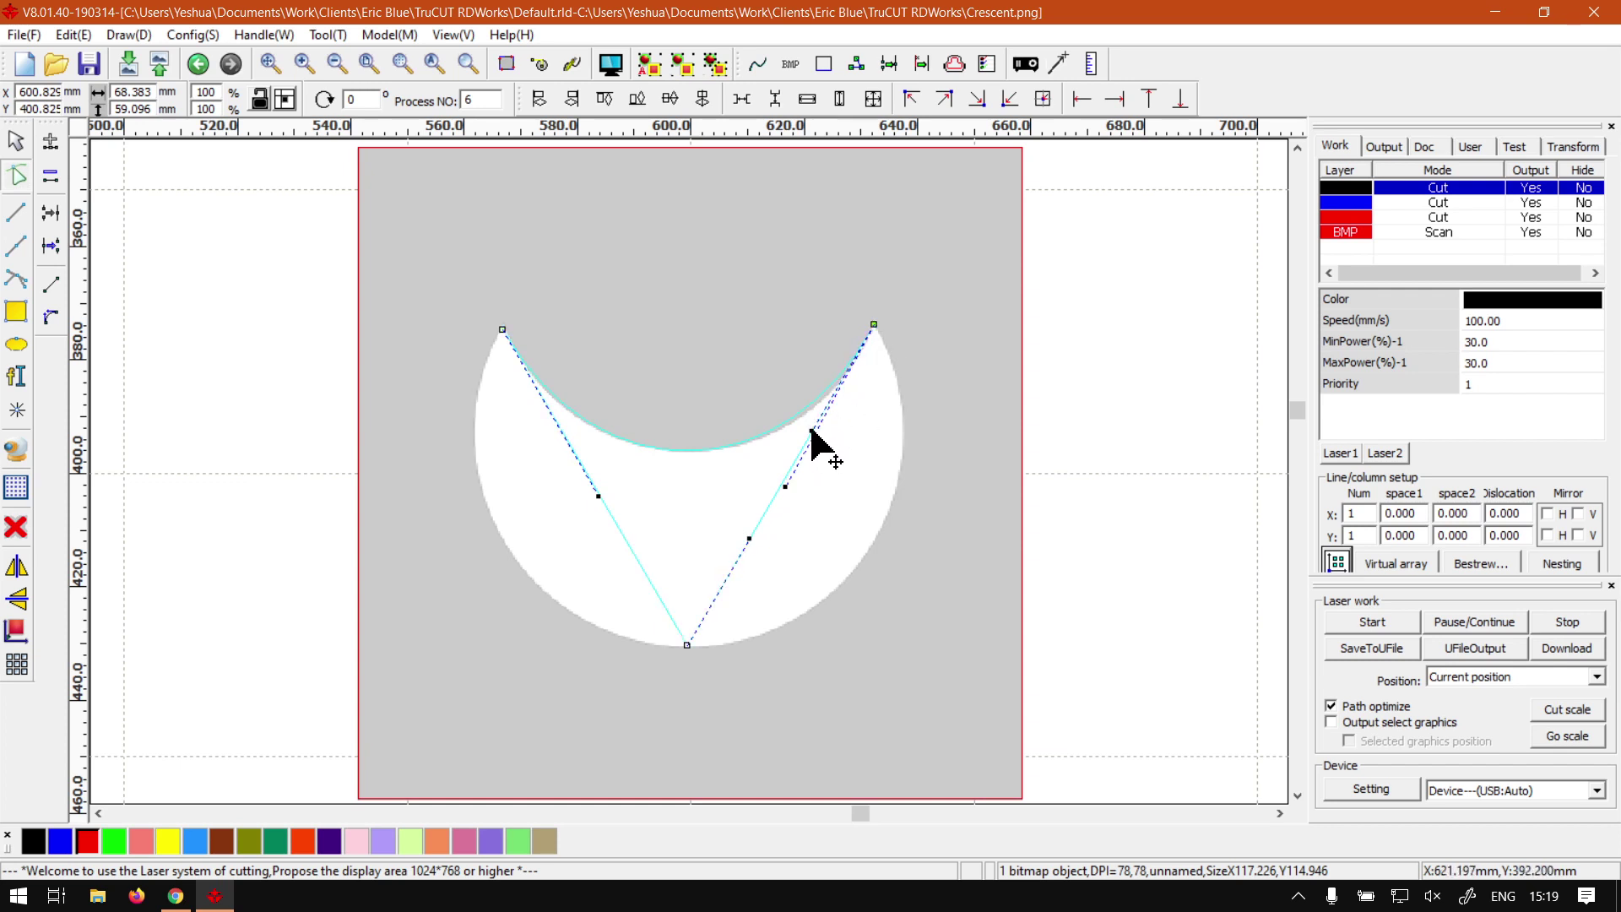
{"action": "left_click_drag", "start_coordinate": [811, 428], "coordinate": [977, 510]}
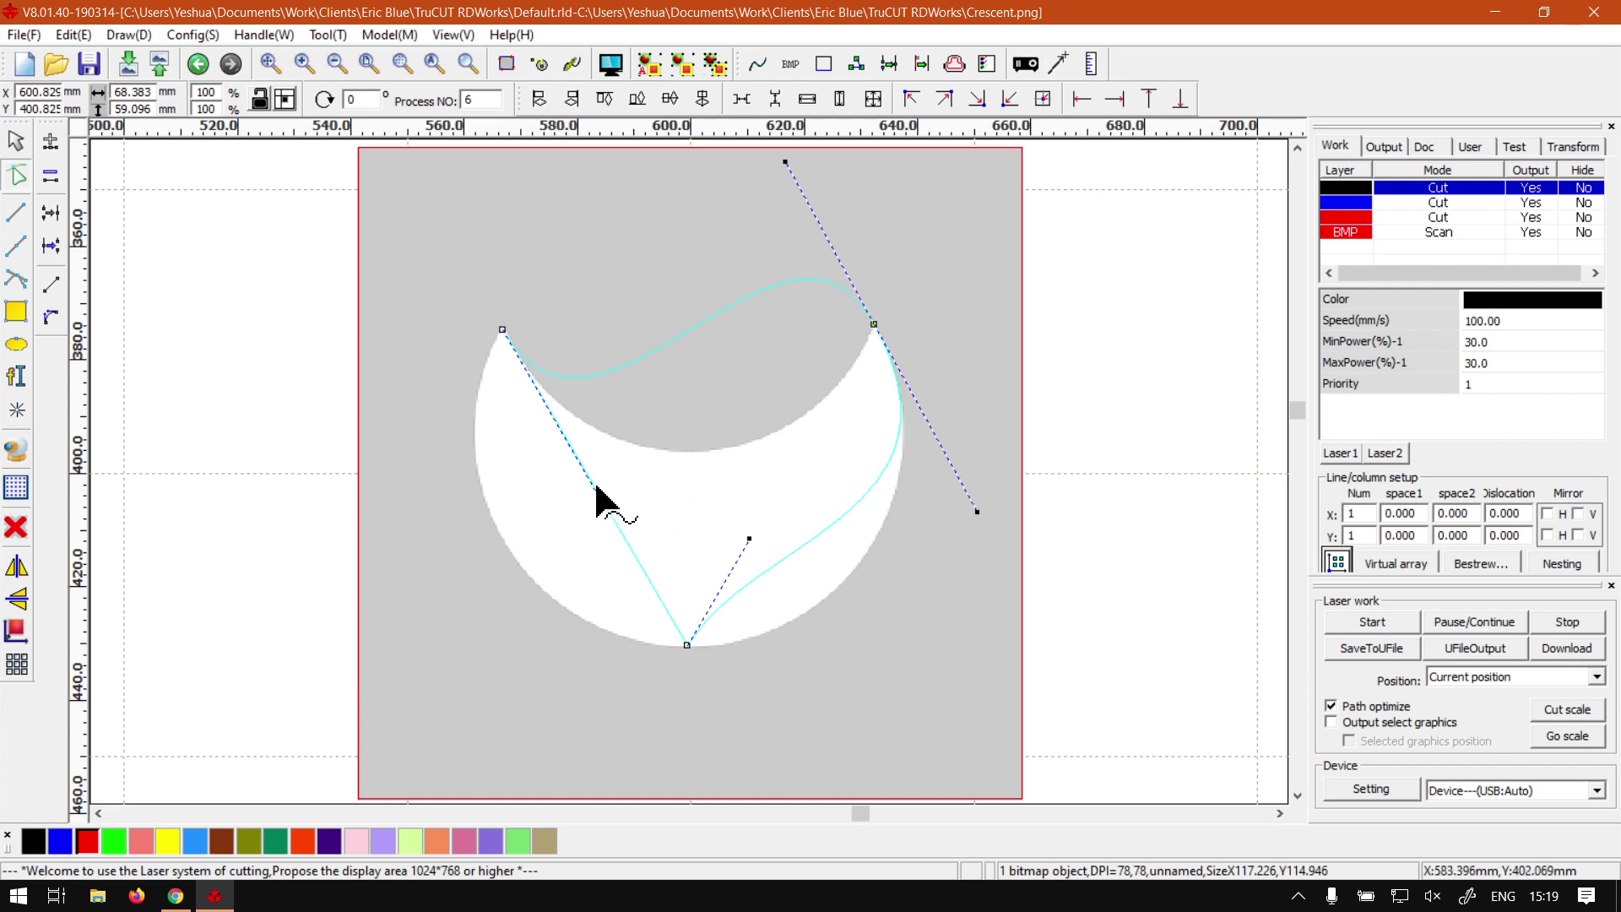
{"action": "double_click", "coordinate": [598, 494]}
{"action": "left_click", "coordinate": [503, 330]}
{"action": "left_click_drag", "start_coordinate": [563, 436], "coordinate": [388, 546]}
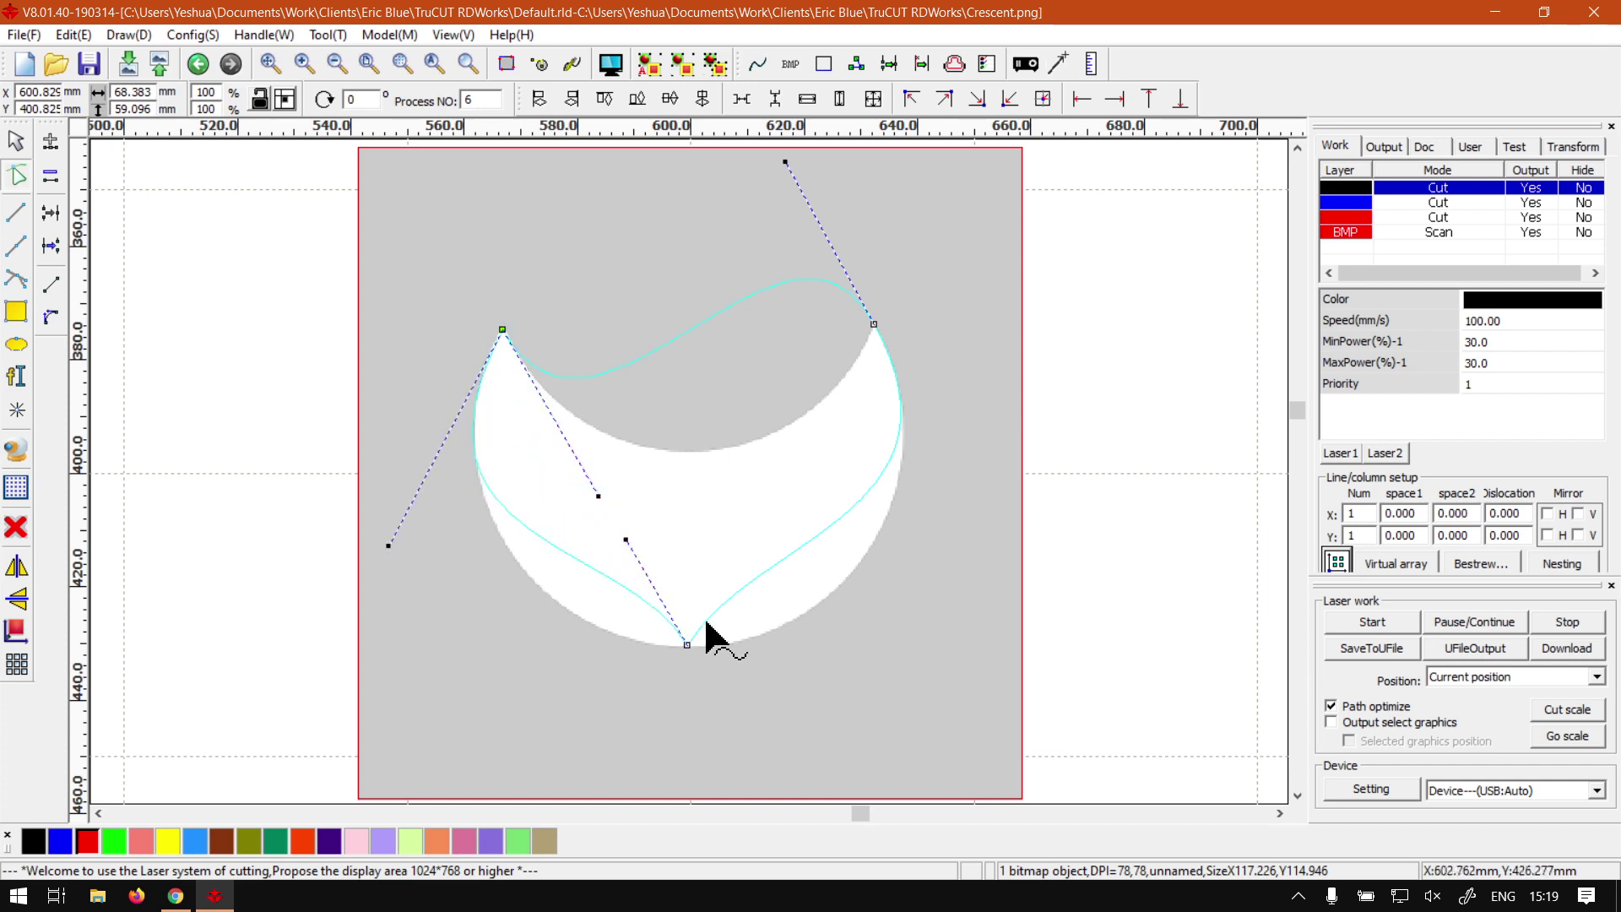
- Curve both sides along the outer edge from the bottom node, then tighten the top arc
{"action": "left_click", "coordinate": [689, 646]}
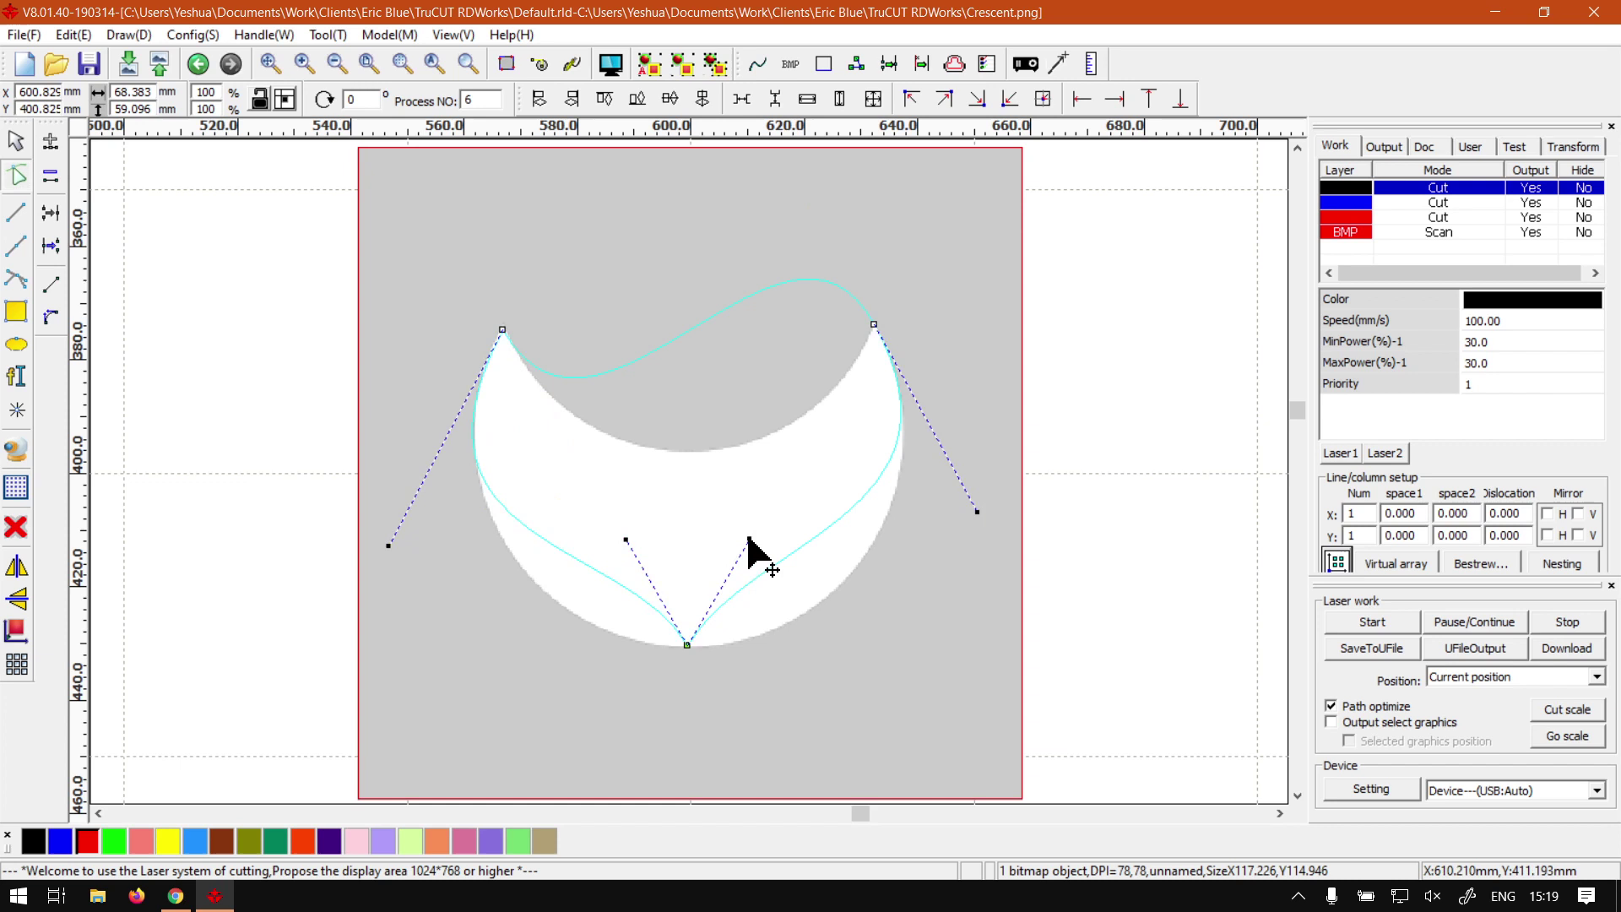
{"action": "left_click_drag", "start_coordinate": [749, 538], "coordinate": [800, 649]}
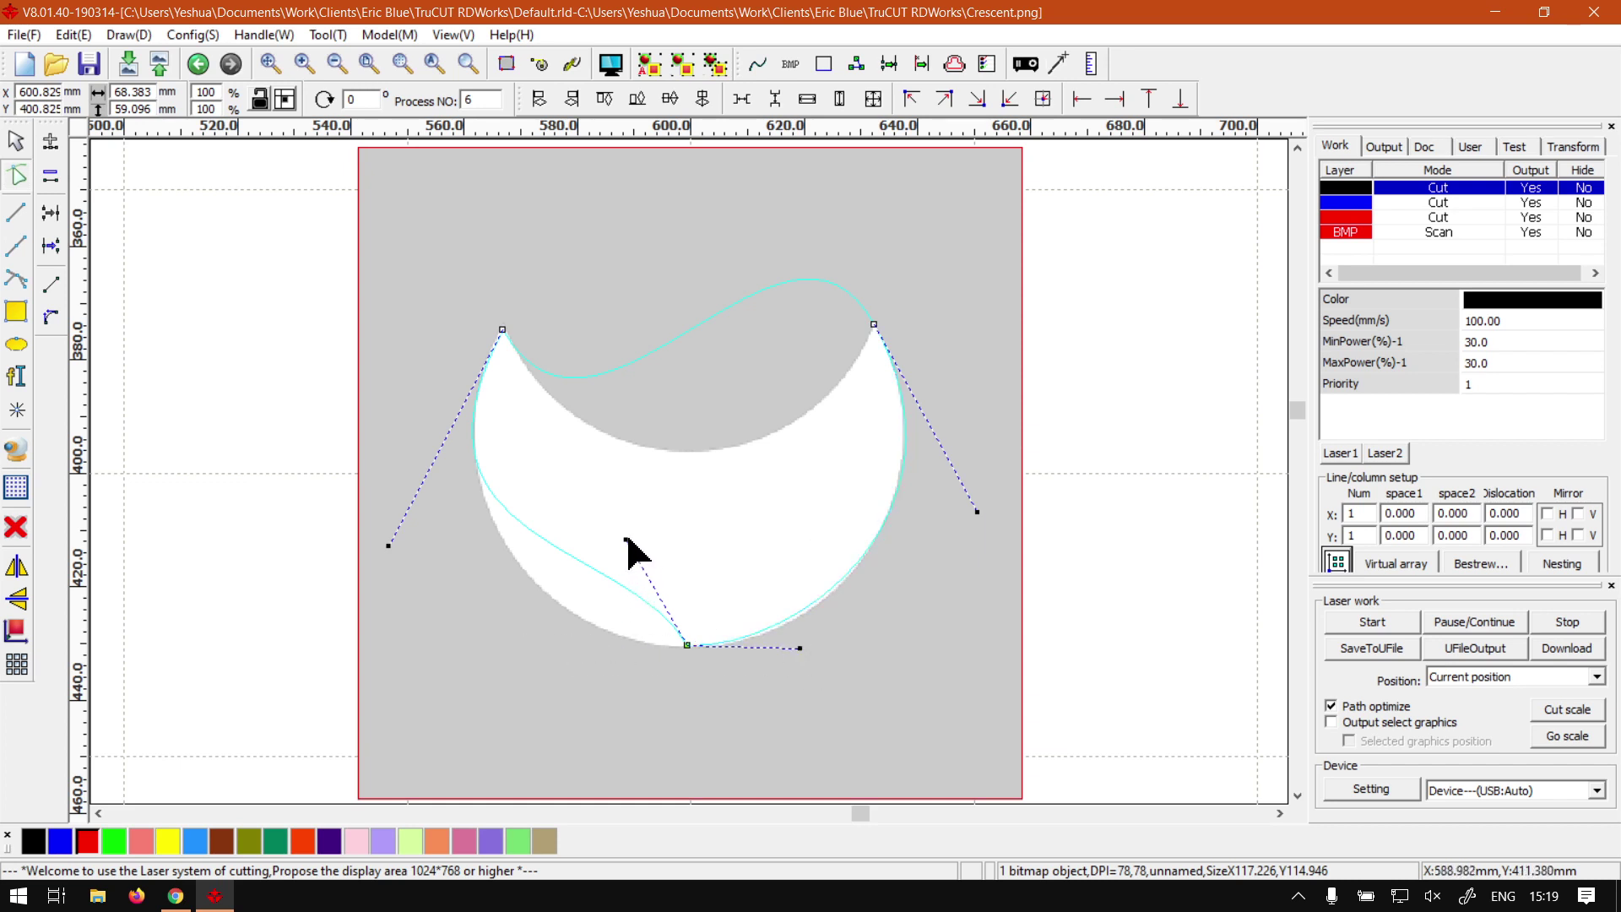
{"action": "left_click_drag", "start_coordinate": [627, 539], "coordinate": [597, 646]}
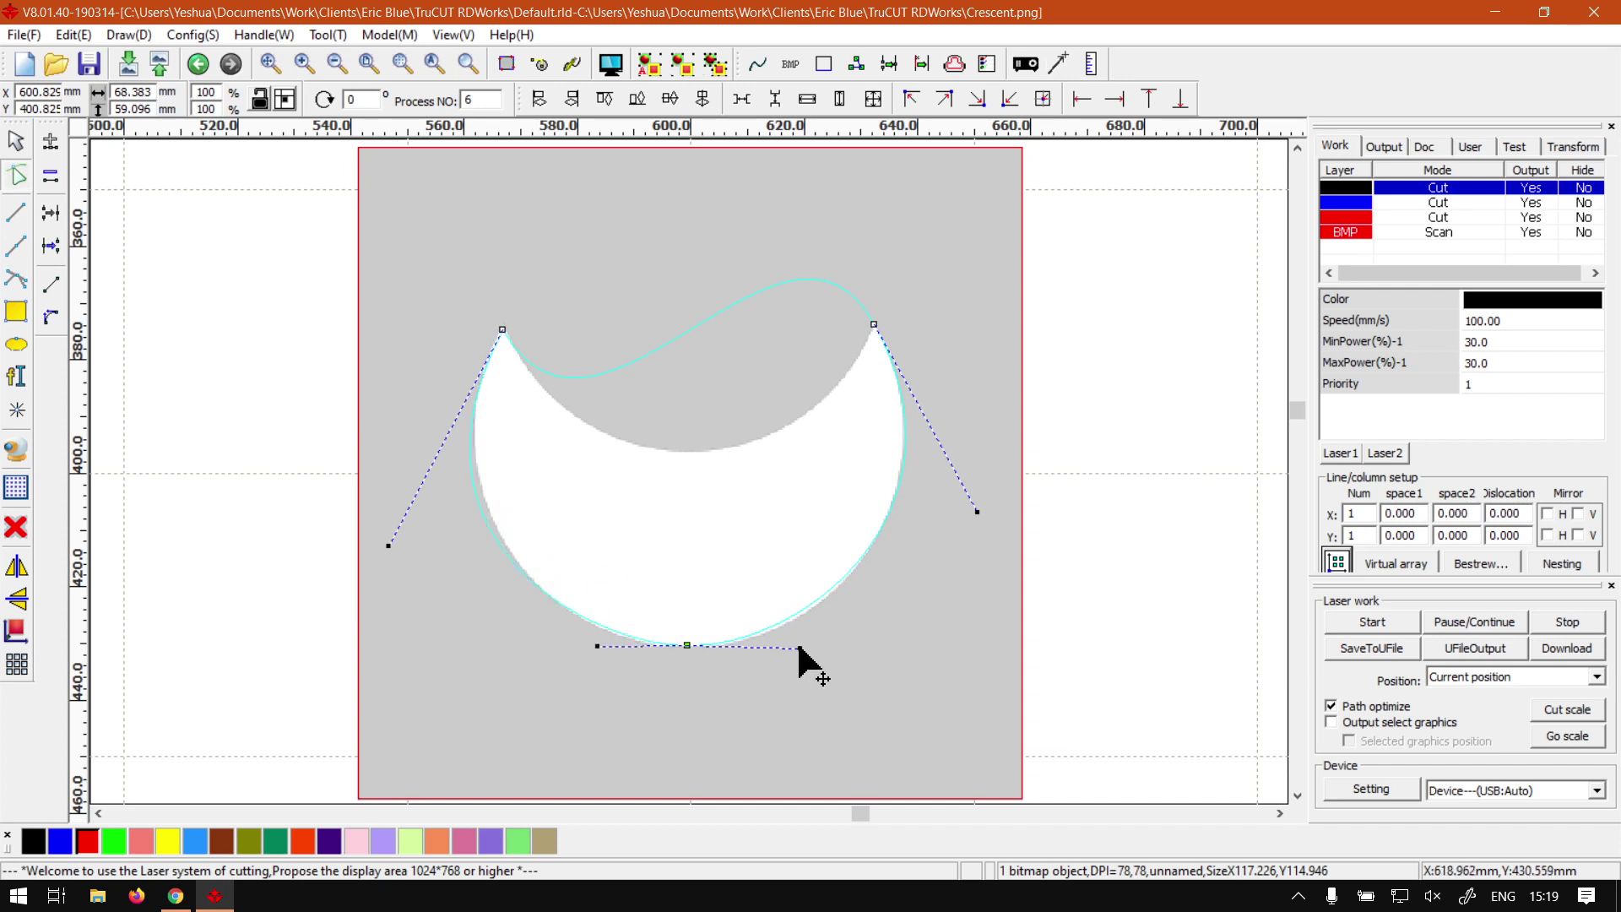
{"action": "left_click_drag", "start_coordinate": [799, 648], "coordinate": [797, 649]}
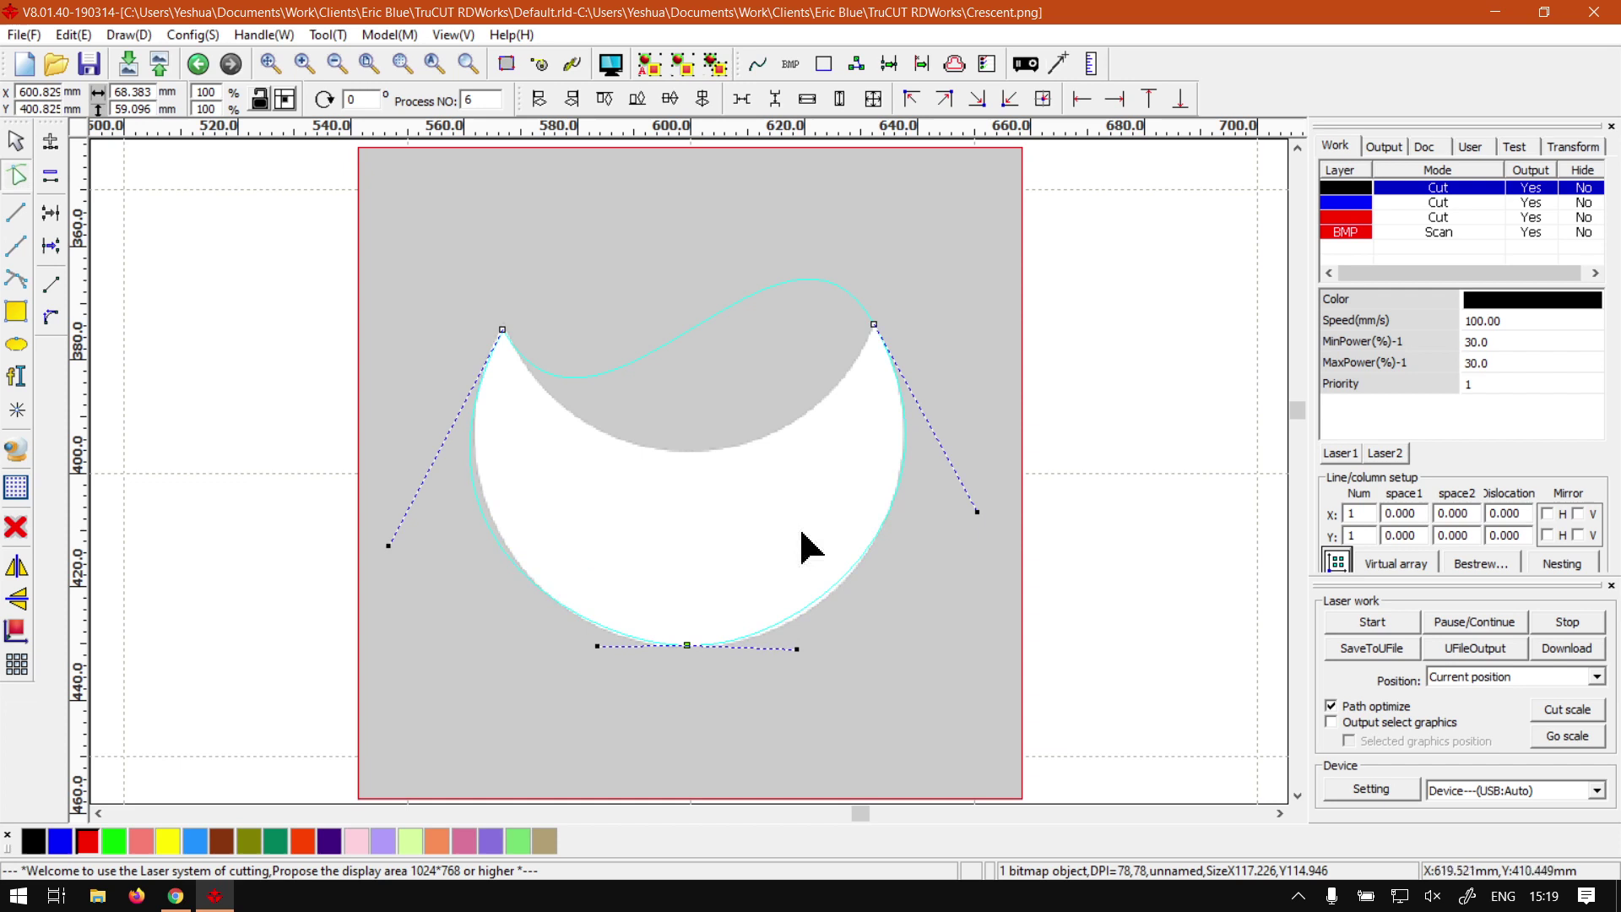
{"action": "left_click_drag", "start_coordinate": [389, 544], "coordinate": [400, 541]}
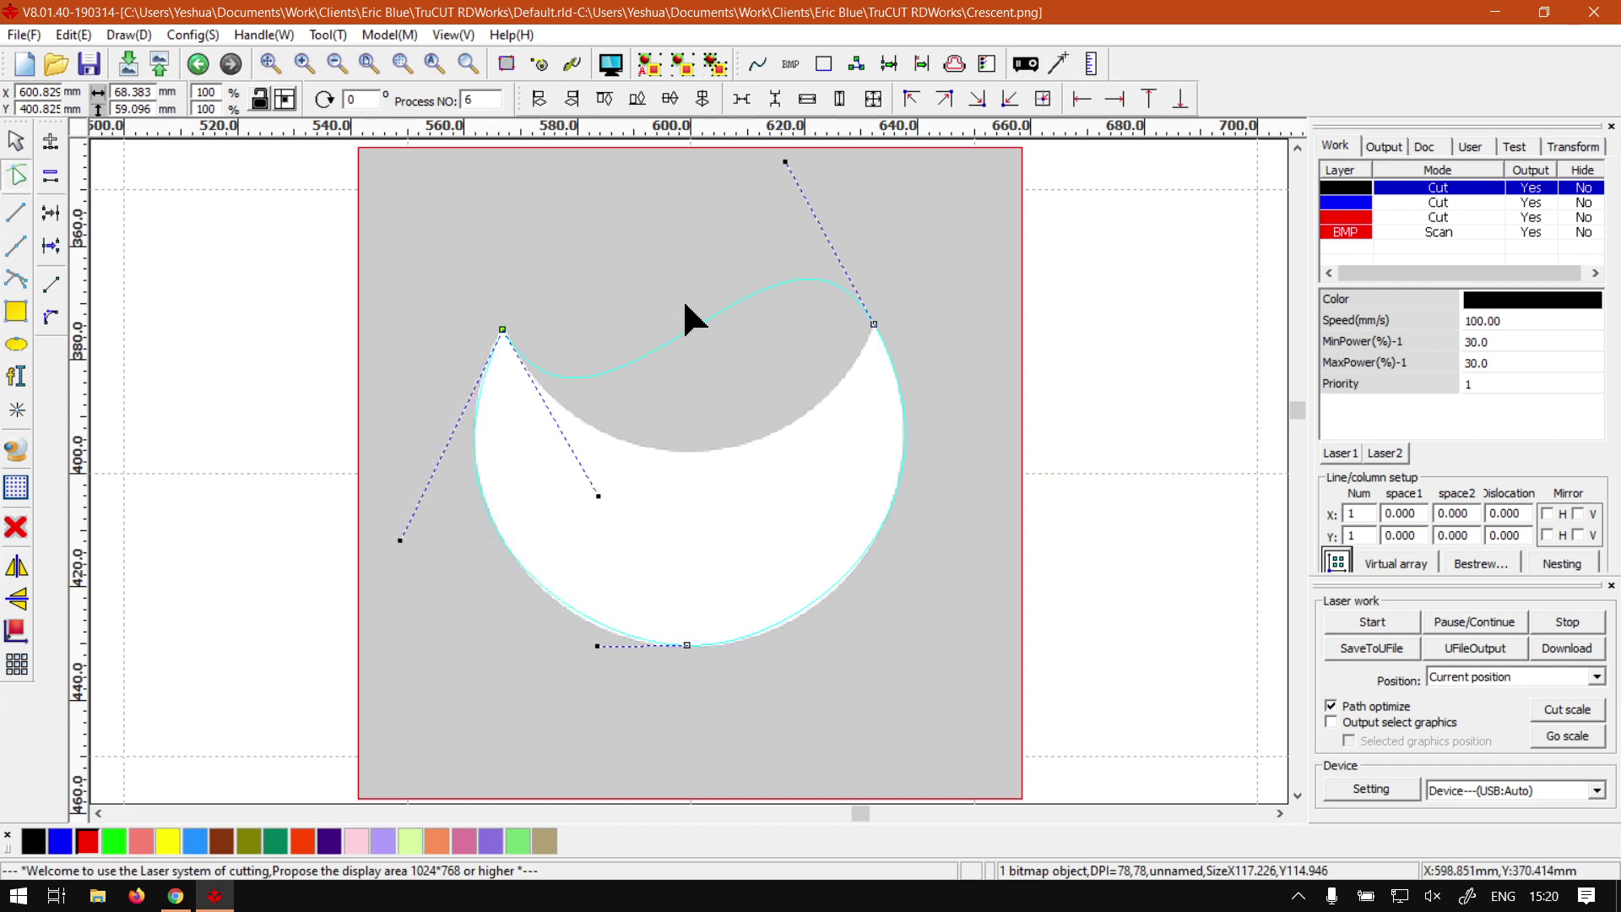
{"action": "left_click_drag", "start_coordinate": [785, 160], "coordinate": [804, 485]}
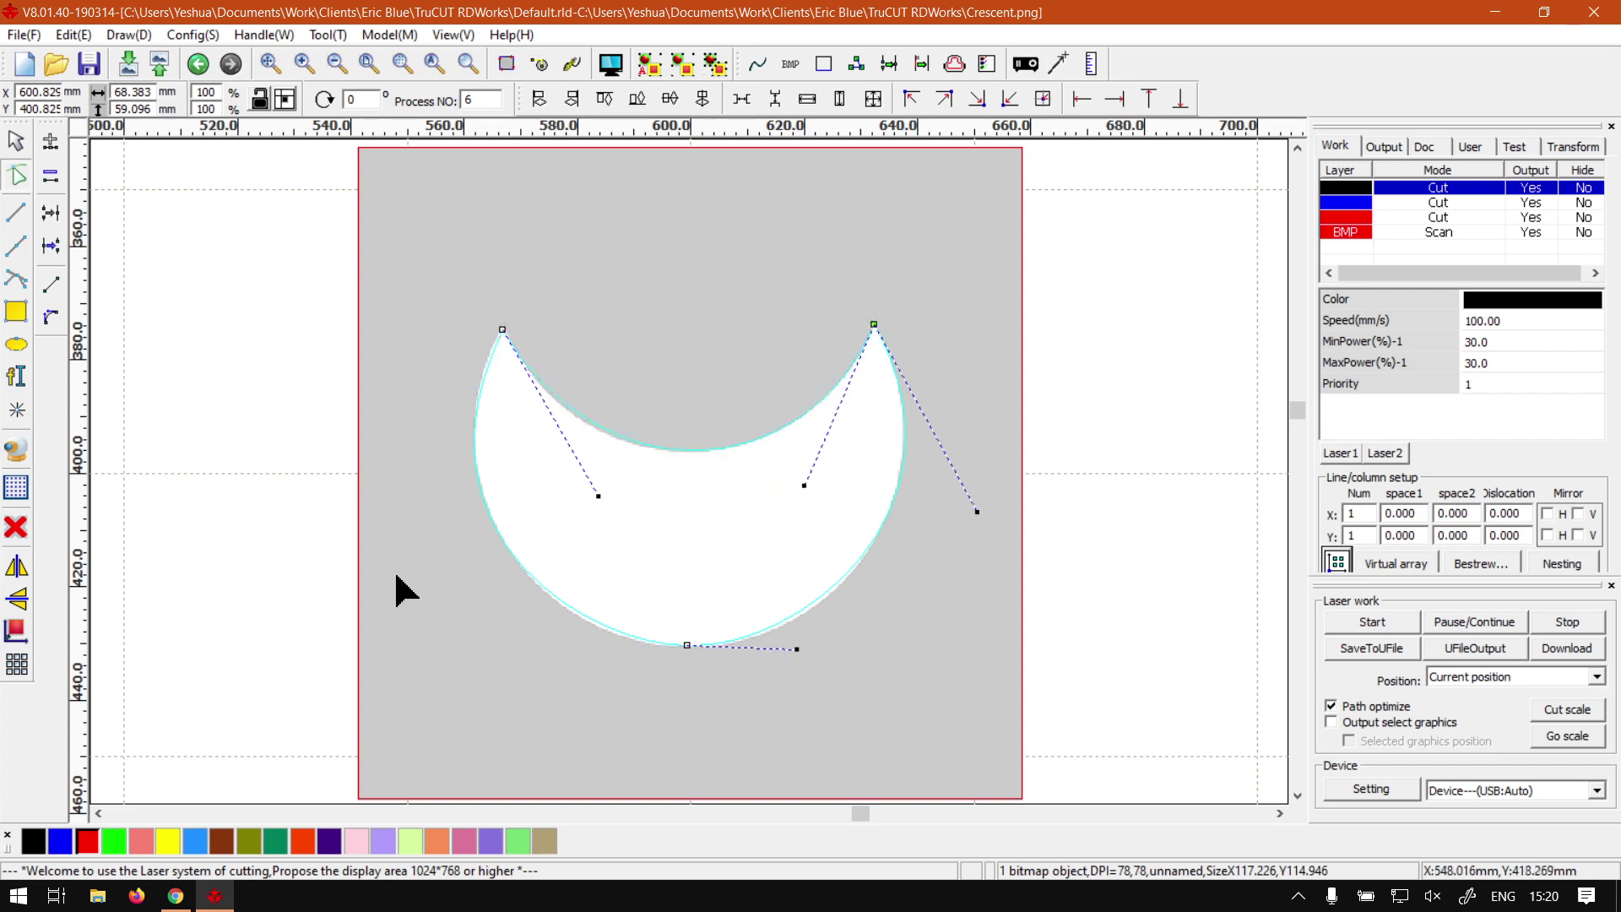
- Select the 65.546 × 56.608 mm traced outline and nudge it right, clear of the bitmap
{"action": "left_click", "coordinate": [16, 141]}
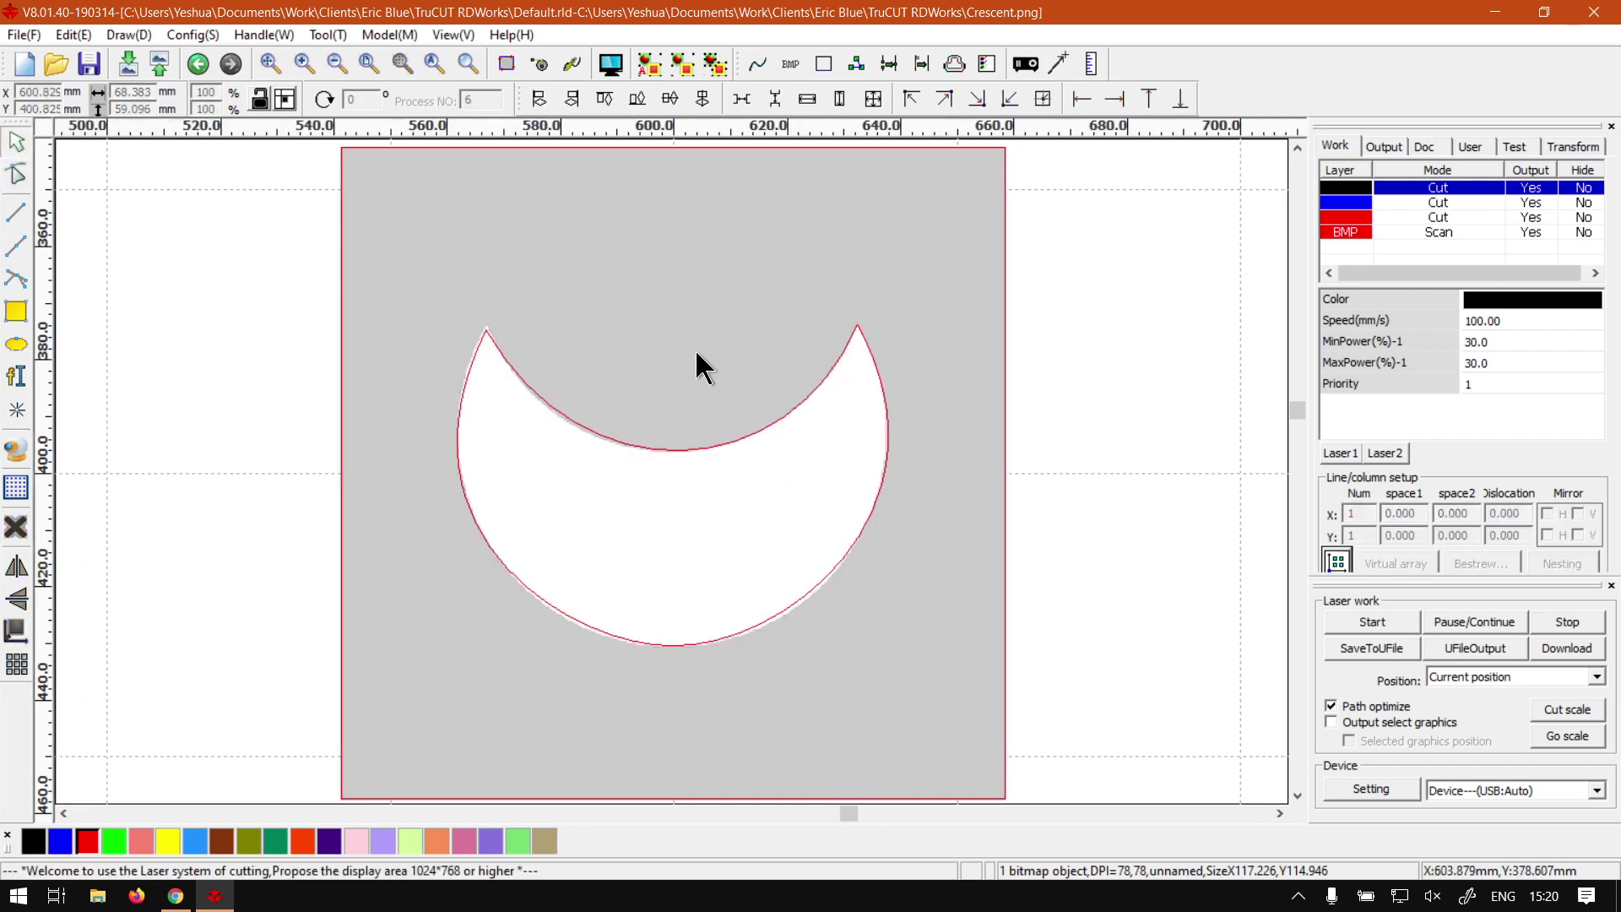
{"action": "left_click", "coordinate": [805, 593]}
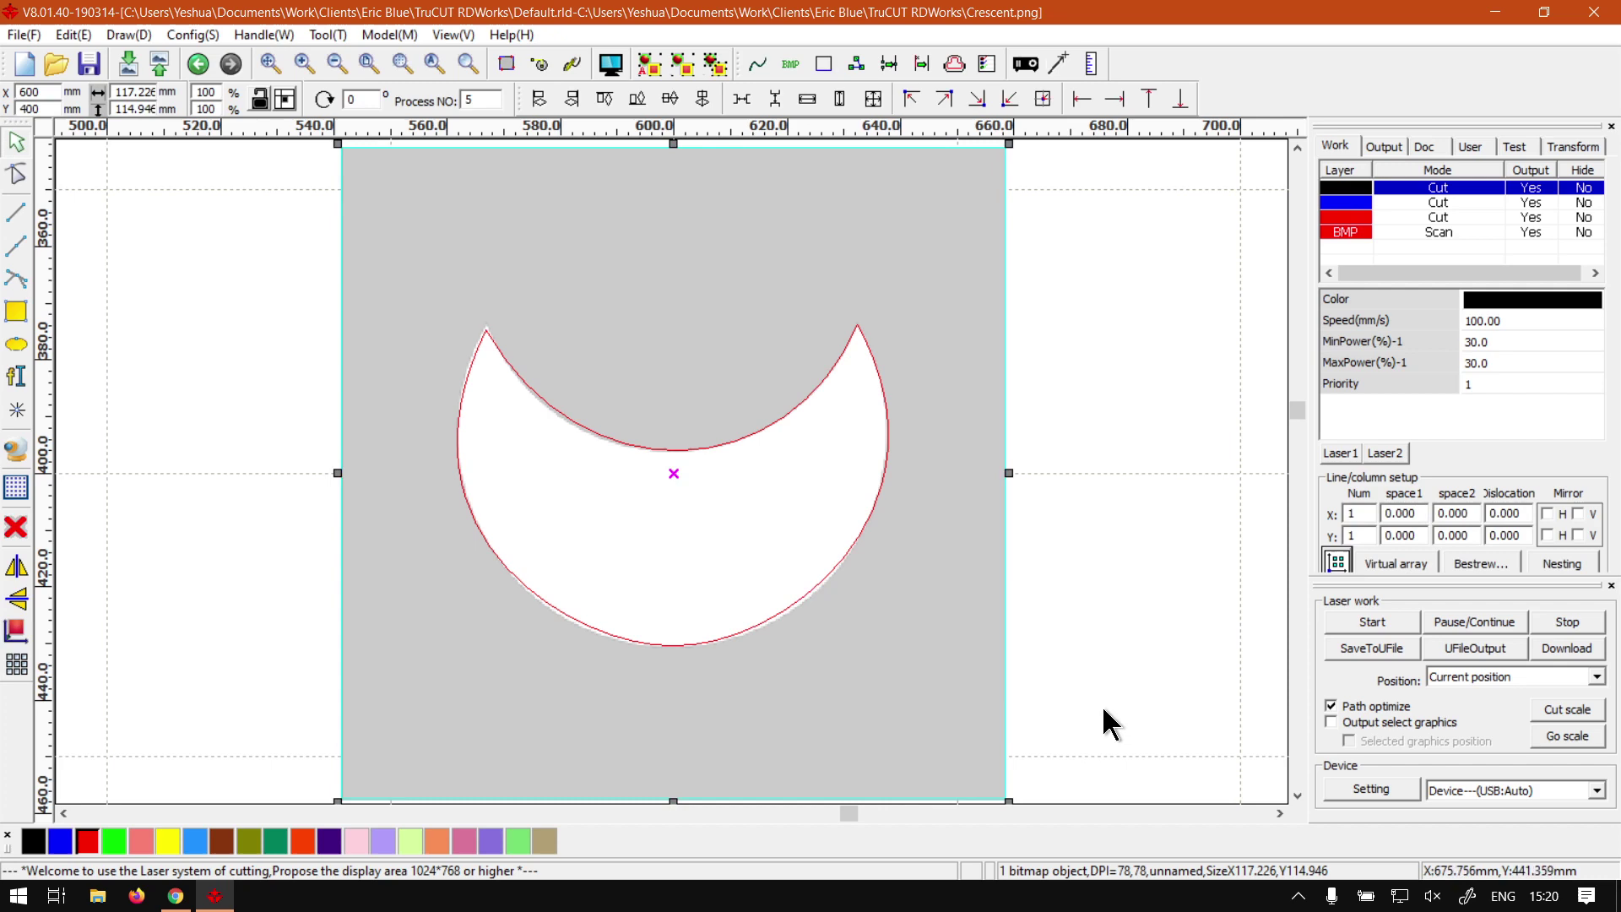
{"action": "left_click_drag", "start_coordinate": [1104, 709], "coordinate": [352, 202]}
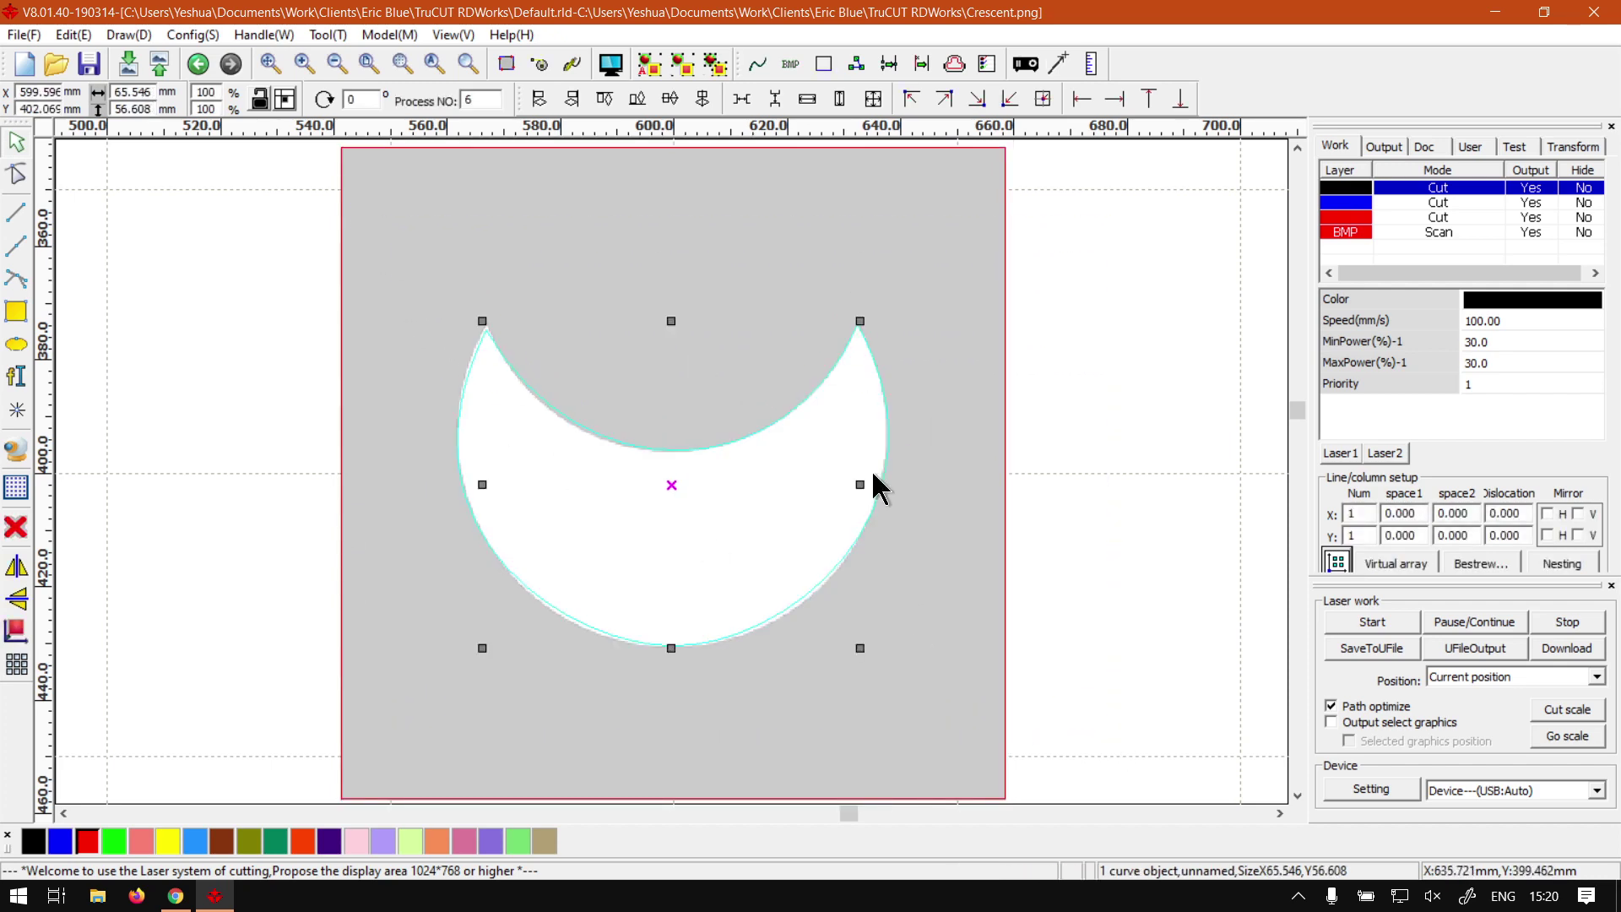
{"action": "scroll", "coordinate": [871, 462], "scroll_direction": "down", "scroll_amount": 4}
{"action": "key", "text": "Right"}
{"action": "key", "text": "Right"}
{"action": "key", "text": "Right"}
{"action": "key", "text": "Right"}
{"action": "key", "text": "Right"}
{"action": "key", "text": "Right"}
{"action": "key", "text": "Right"}
{"action": "key", "text": "Right"}
{"action": "key", "text": "Right"}
{"action": "key", "text": "Right"}
{"action": "key", "text": "Right"}
{"action": "key", "text": "Right"}
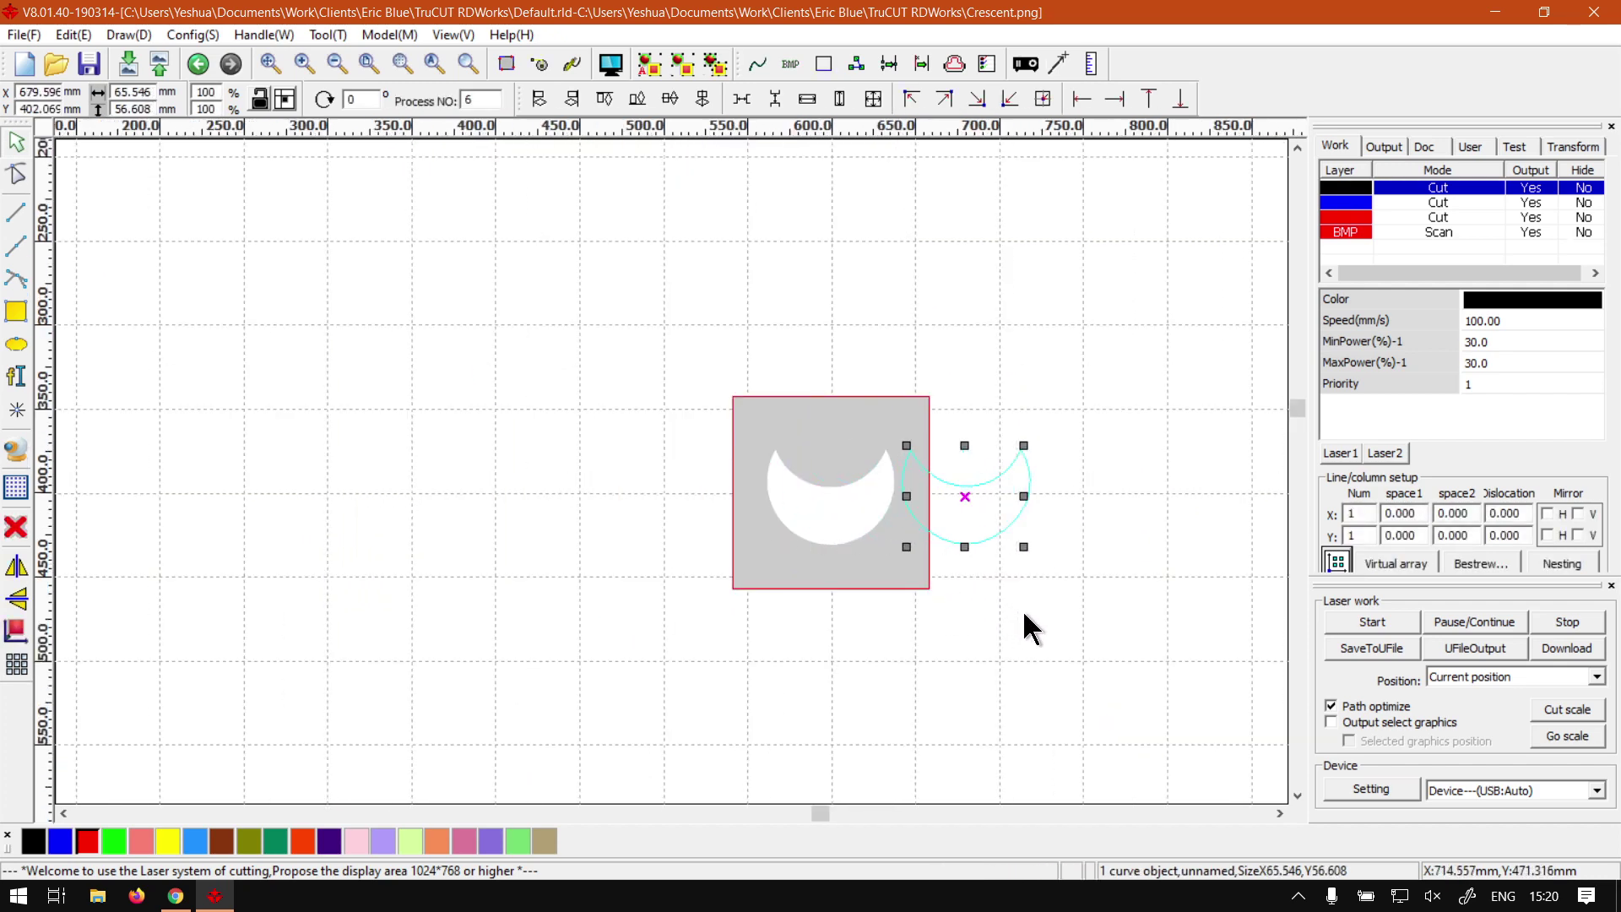
{"action": "left_click", "coordinate": [1067, 662]}
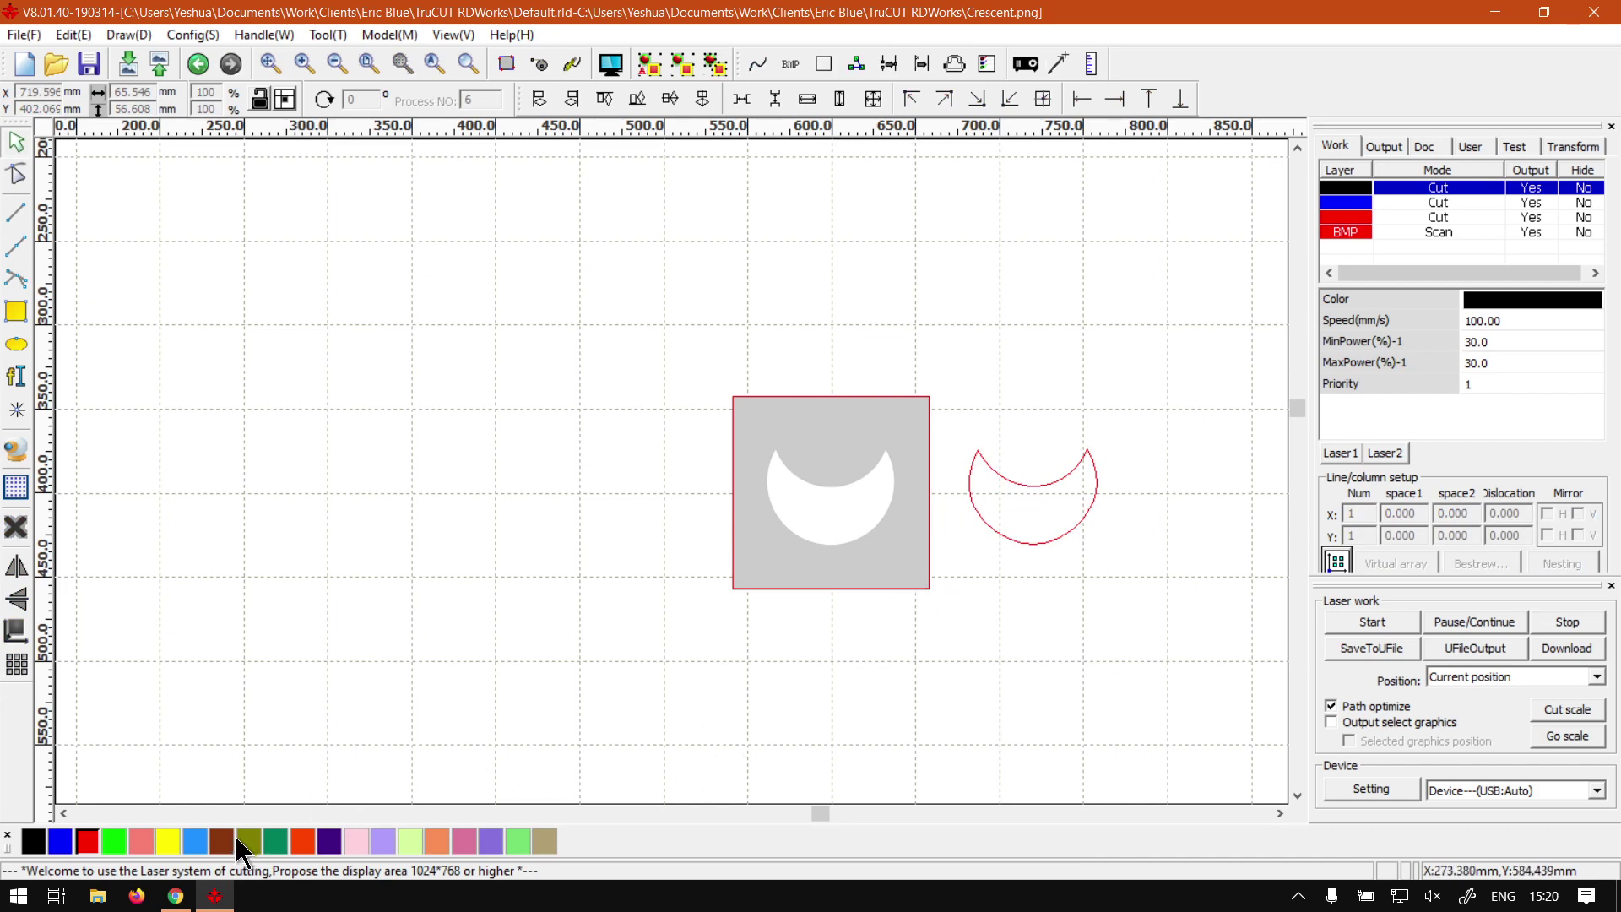
- Switch to Chrome showing the softwaretraining.co.za home page
{"action": "left_click", "coordinate": [215, 895]}
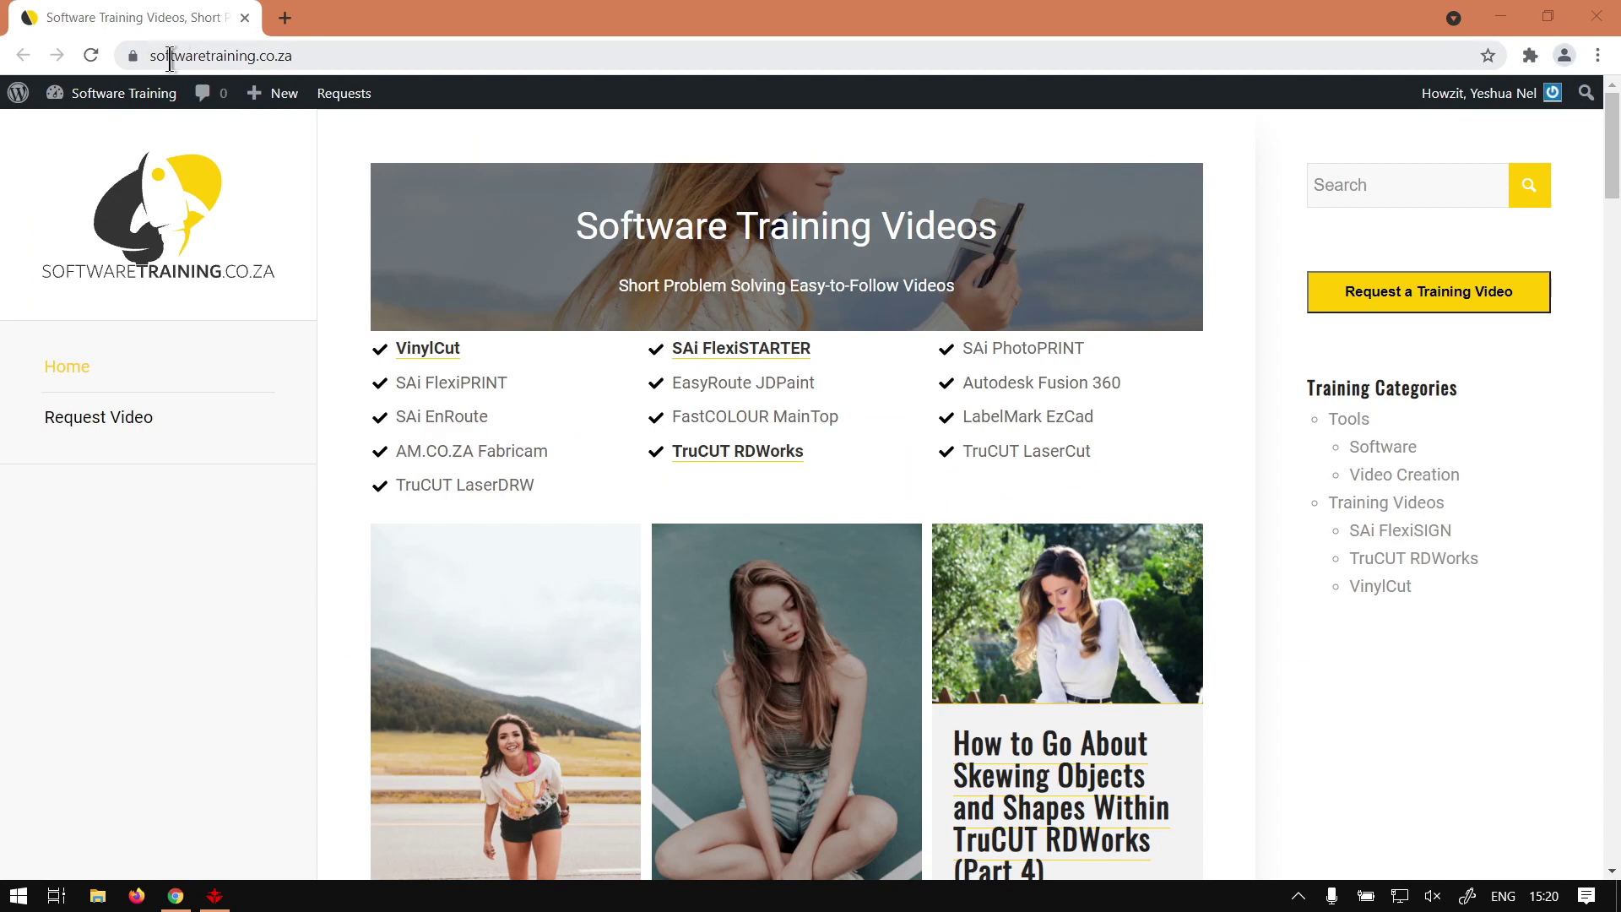